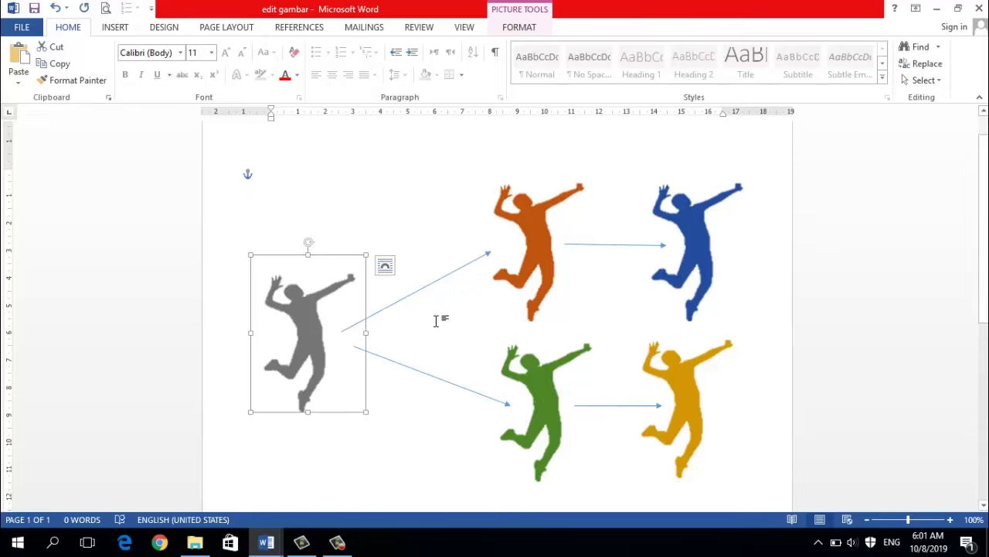
Copy the grey jumping silhouette picture.
{"action": "left_click", "coordinate": [395, 216]}
{"action": "right_click", "coordinate": [293, 327]}
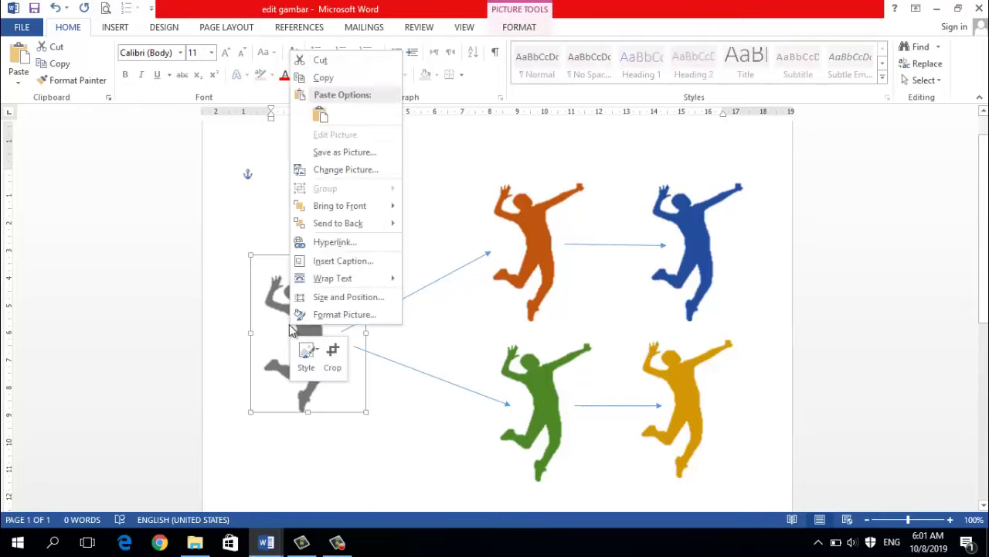
{"action": "left_click", "coordinate": [320, 78]}
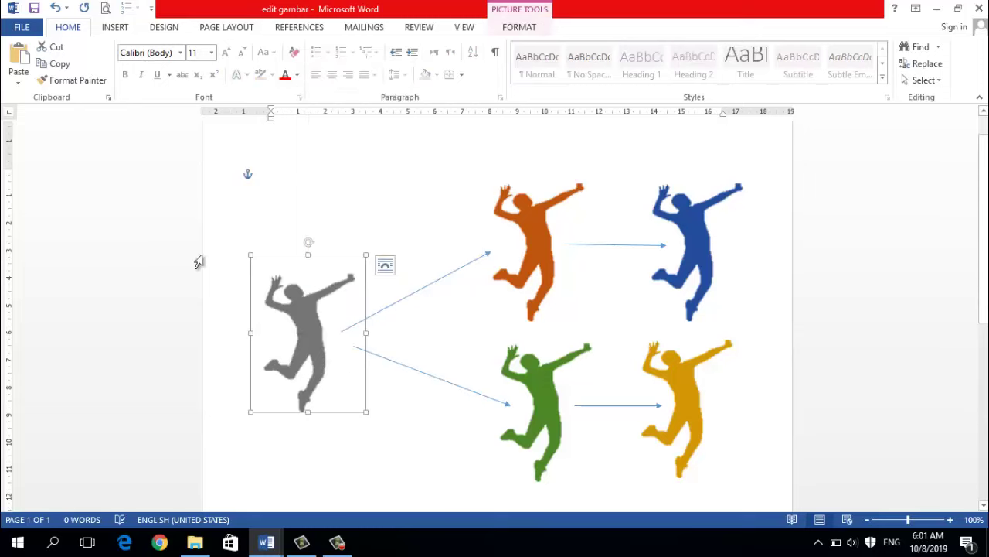
Paste the silhouette into Document1 and move it lower on the page.
{"action": "left_click", "coordinate": [325, 479]}
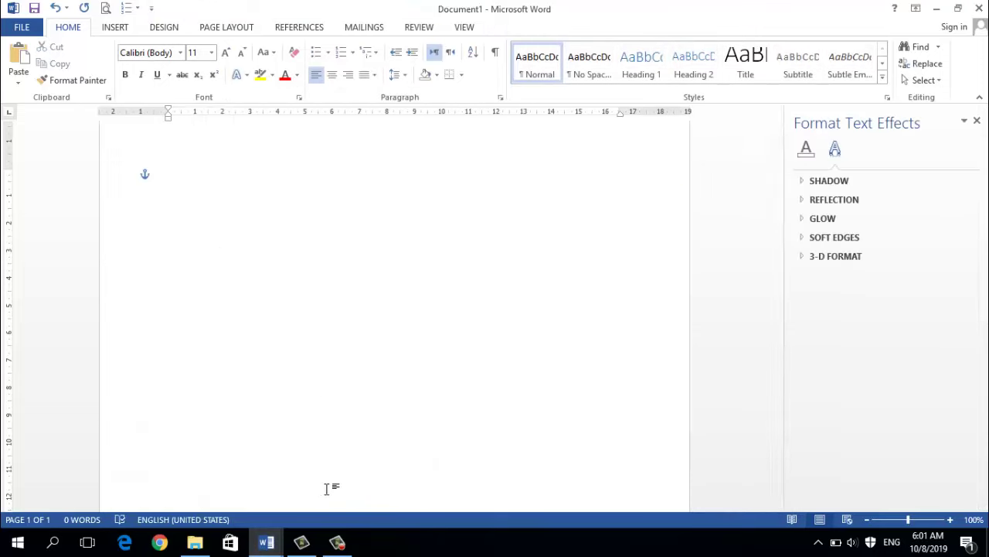
{"action": "right_click", "coordinate": [226, 258]}
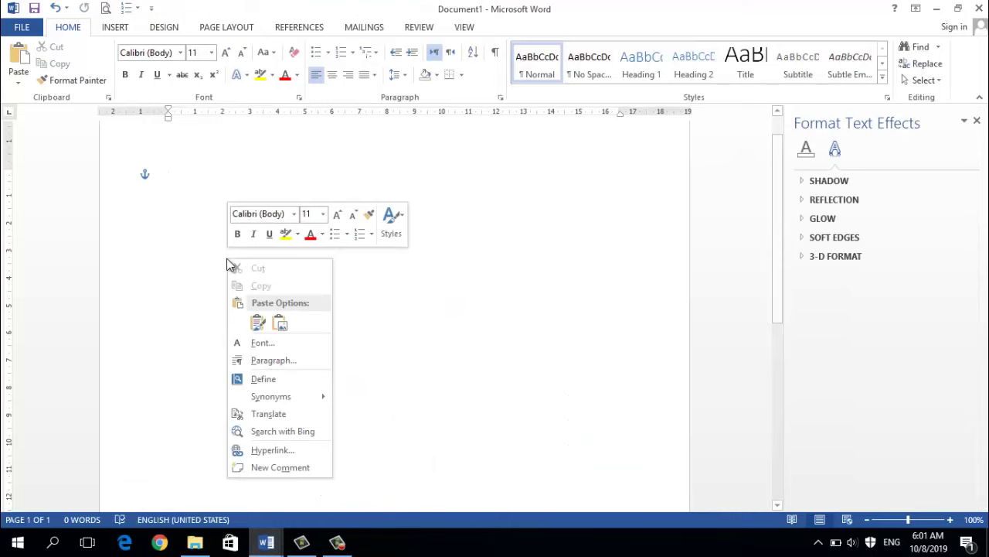
{"action": "left_click", "coordinate": [255, 325]}
{"action": "left_click_drag", "start_coordinate": [220, 254], "coordinate": [220, 402]}
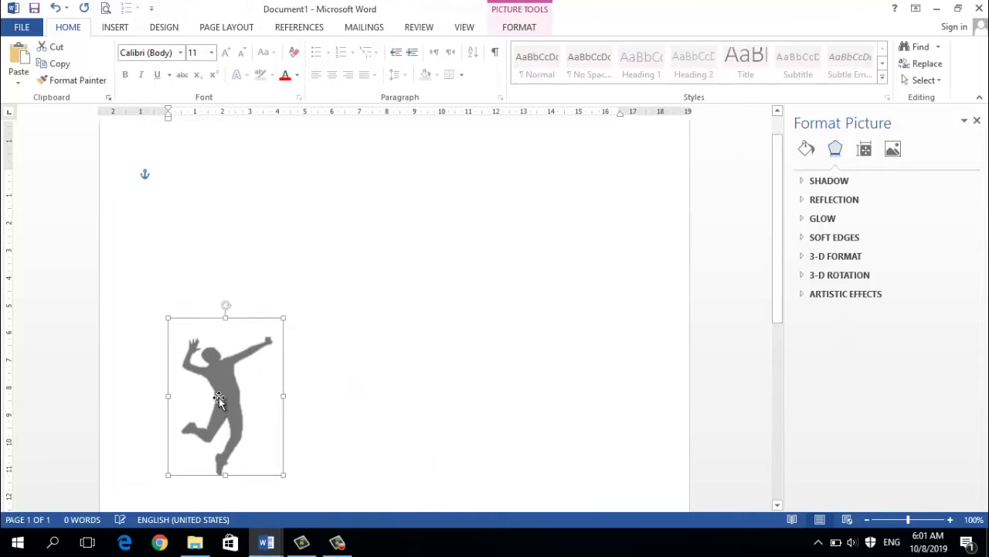
Paste a second silhouette copy and place it to the right of the first.
{"action": "scroll", "coordinate": [346, 337], "scroll_direction": "down", "scroll_amount": 1}
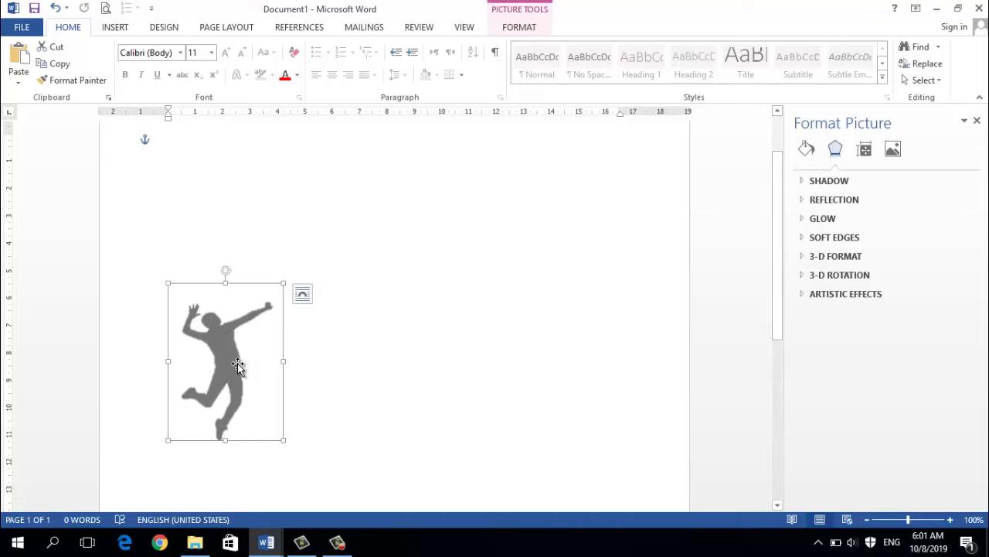
{"action": "left_click", "coordinate": [466, 345]}
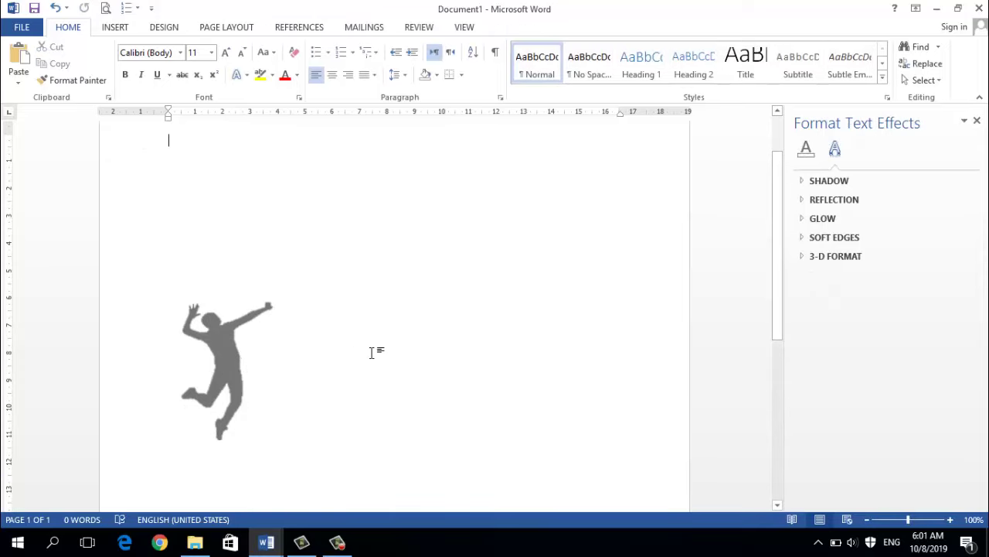
{"action": "right_click", "coordinate": [437, 290]}
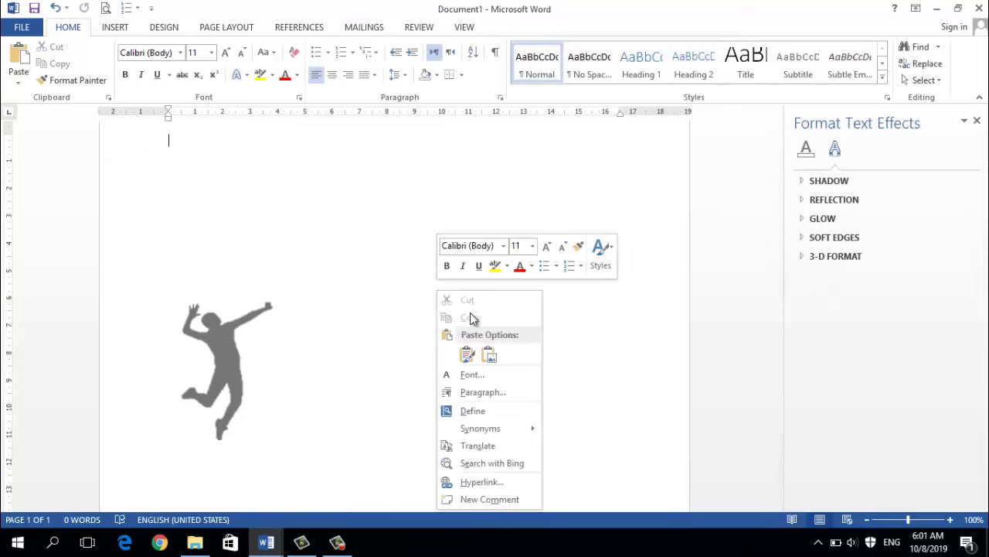
{"action": "left_click", "coordinate": [472, 361]}
{"action": "mouse_move", "coordinate": [232, 221]}
{"action": "left_mouse_down"}
{"action": "mouse_move", "coordinate": [505, 326]}
{"action": "mouse_move", "coordinate": [452, 296]}
{"action": "left_mouse_up"}
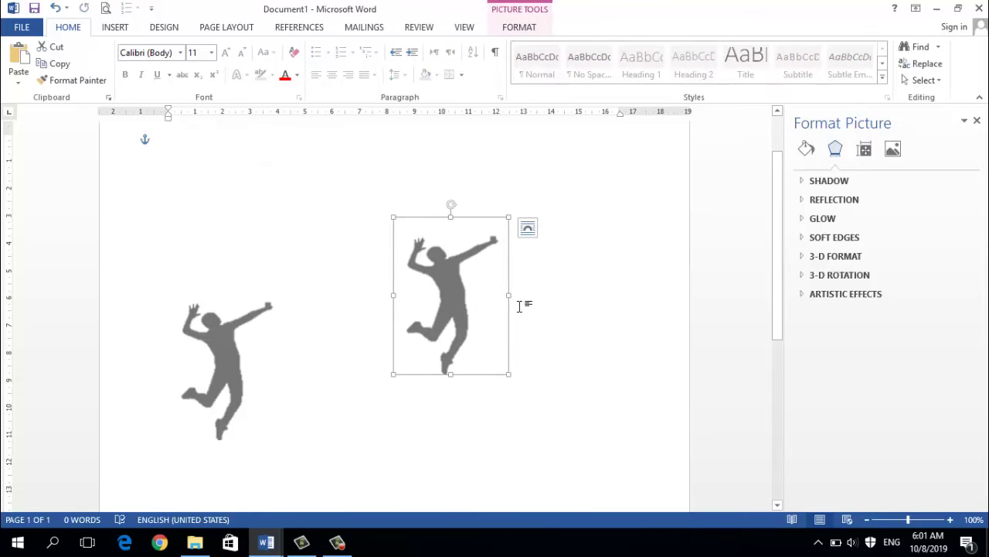
Recolour the right-hand silhouette orange with the Recolor swatches.
{"action": "double_click", "coordinate": [447, 285]}
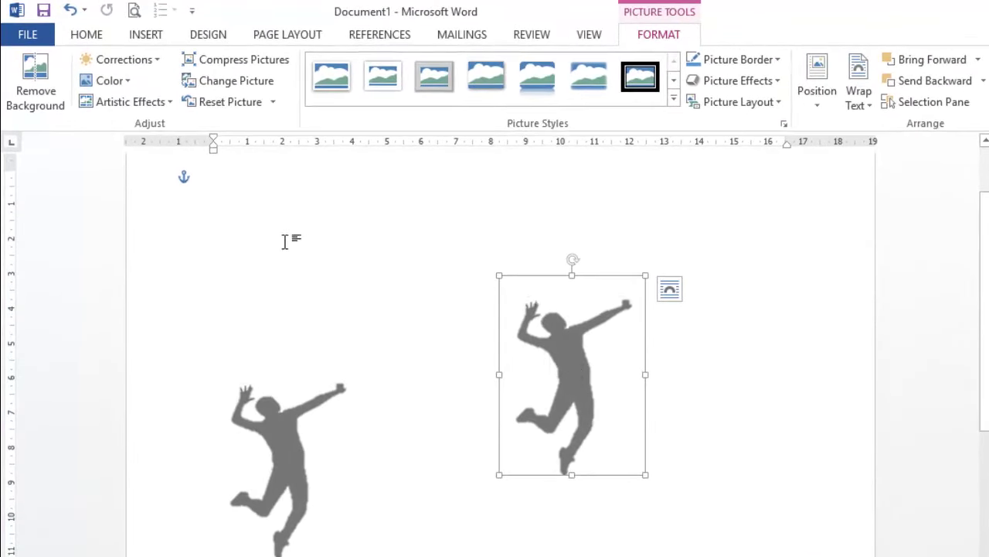
{"action": "left_click", "coordinate": [131, 85]}
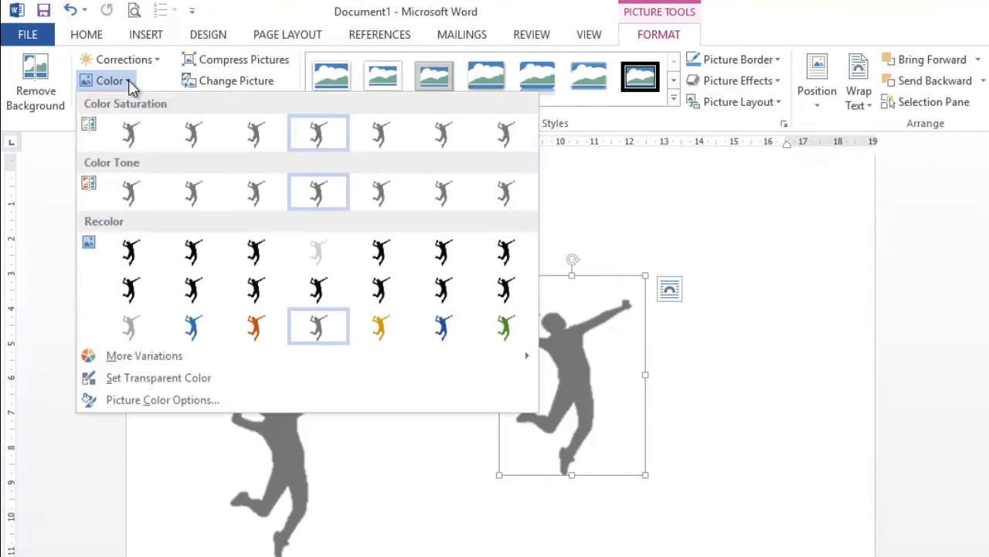
{"action": "left_click", "coordinate": [196, 338]}
{"action": "left_click", "coordinate": [379, 402]}
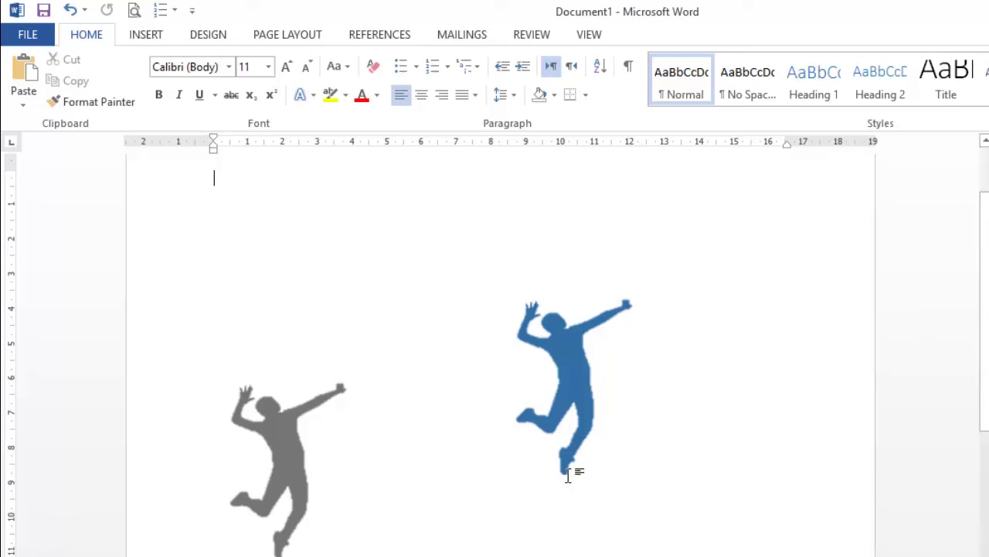
{"action": "left_click", "coordinate": [569, 400]}
{"action": "left_click", "coordinate": [127, 81]}
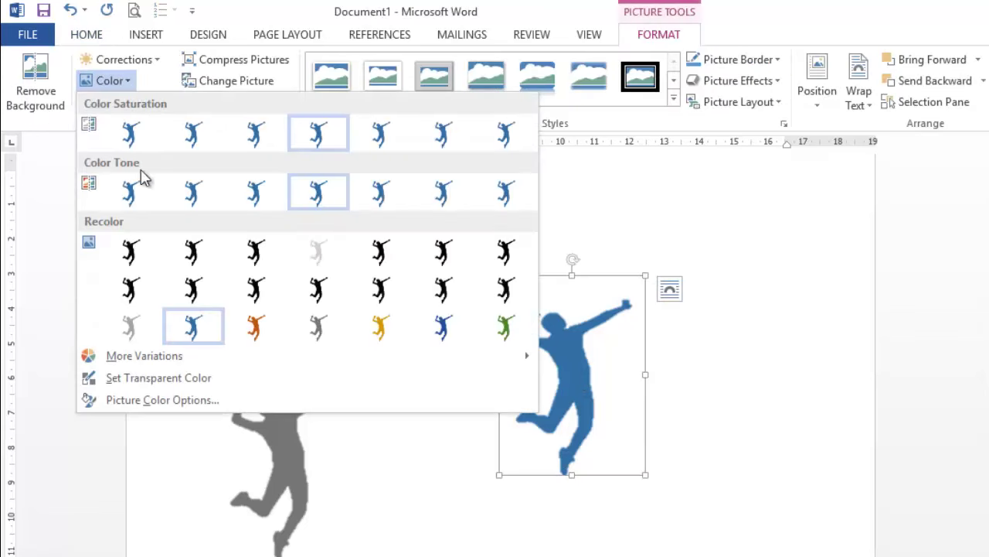
{"action": "left_click", "coordinate": [255, 327]}
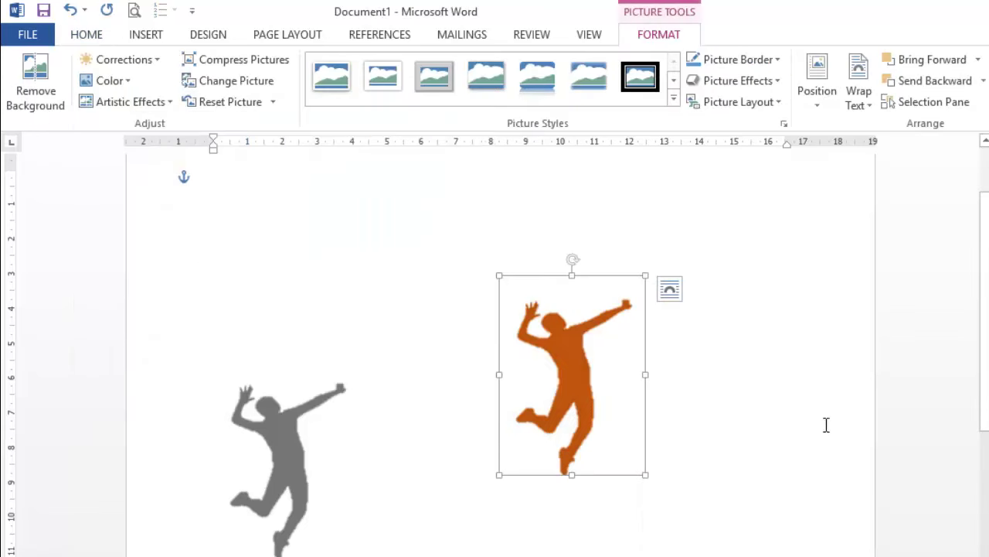
{"action": "left_click", "coordinate": [779, 415]}
Drag the grey and orange figures higher on the page, side by side.
{"action": "left_click_drag", "start_coordinate": [286, 454], "coordinate": [287, 320]}
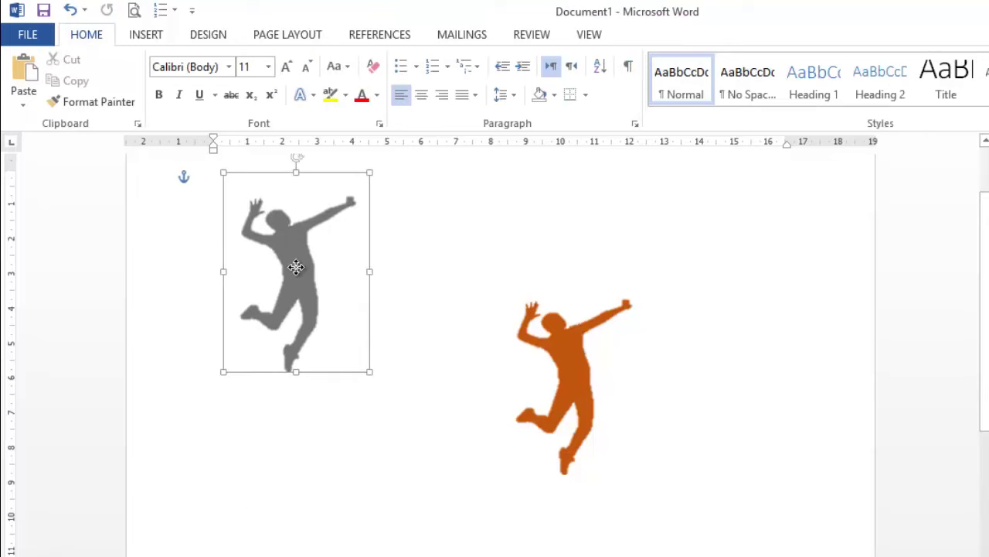
{"action": "left_click_drag", "start_coordinate": [579, 365], "coordinate": [482, 316]}
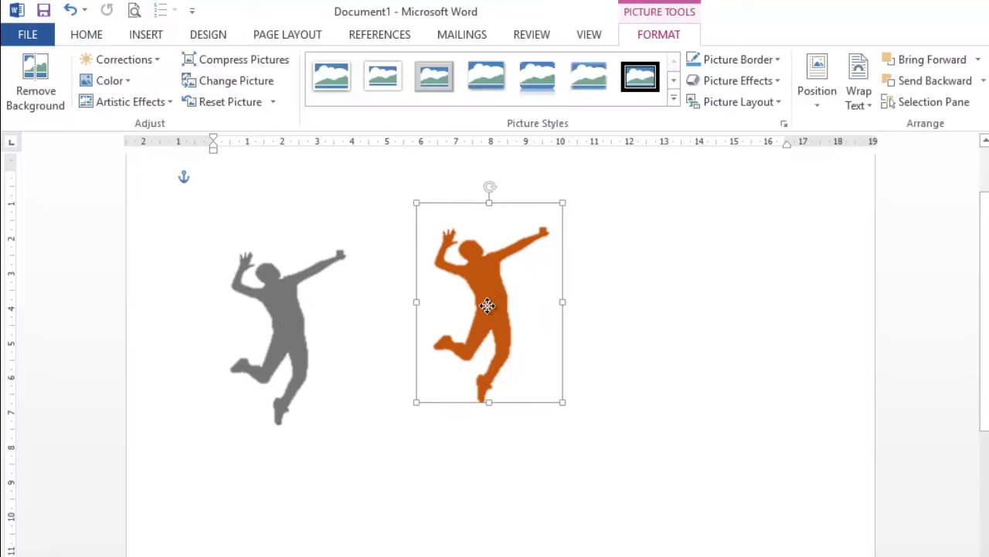
{"action": "left_click", "coordinate": [717, 349]}
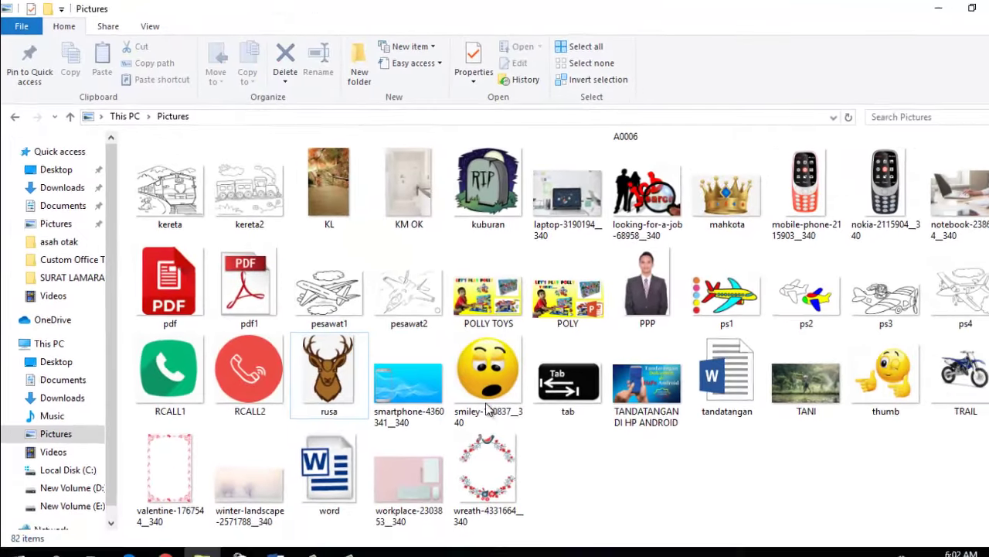
Copy the 'rusa' deer picture from the Pictures folder.
{"action": "left_click", "coordinate": [317, 358]}
{"action": "right_click", "coordinate": [317, 358]}
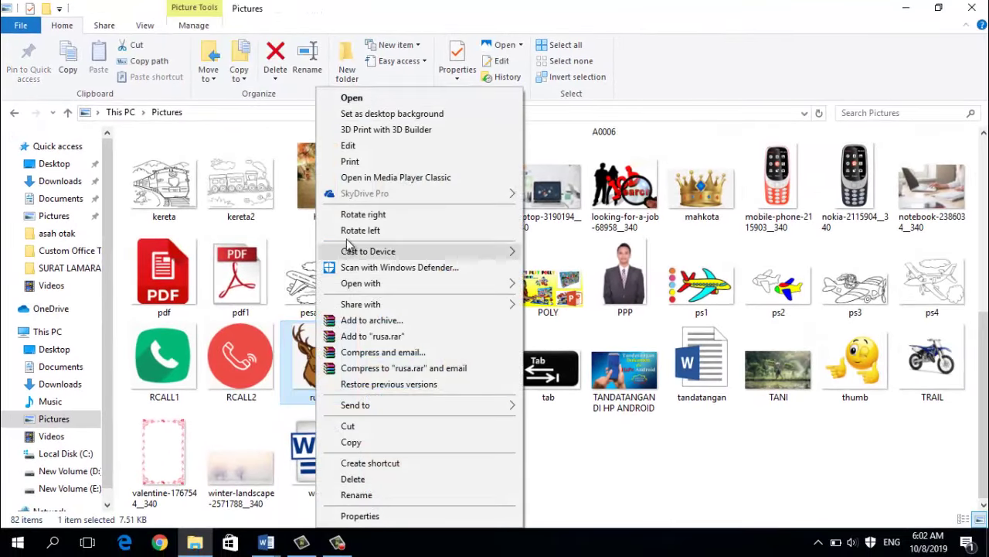
{"action": "left_click", "coordinate": [364, 442]}
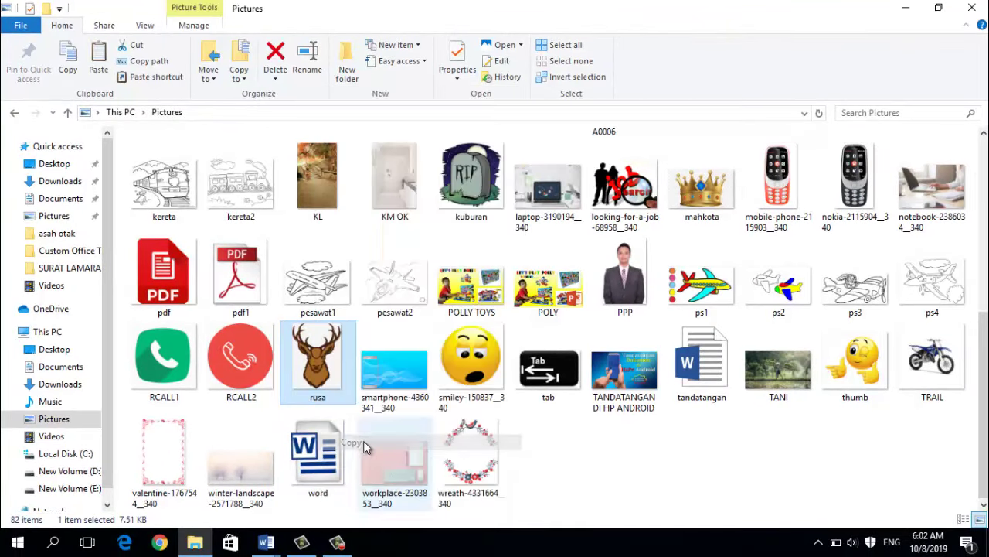
Paste the deer picture into Document1 and move the grey figure off it to the right.
{"action": "mouse_move", "coordinate": [266, 542]}
{"action": "left_click", "coordinate": [362, 453]}
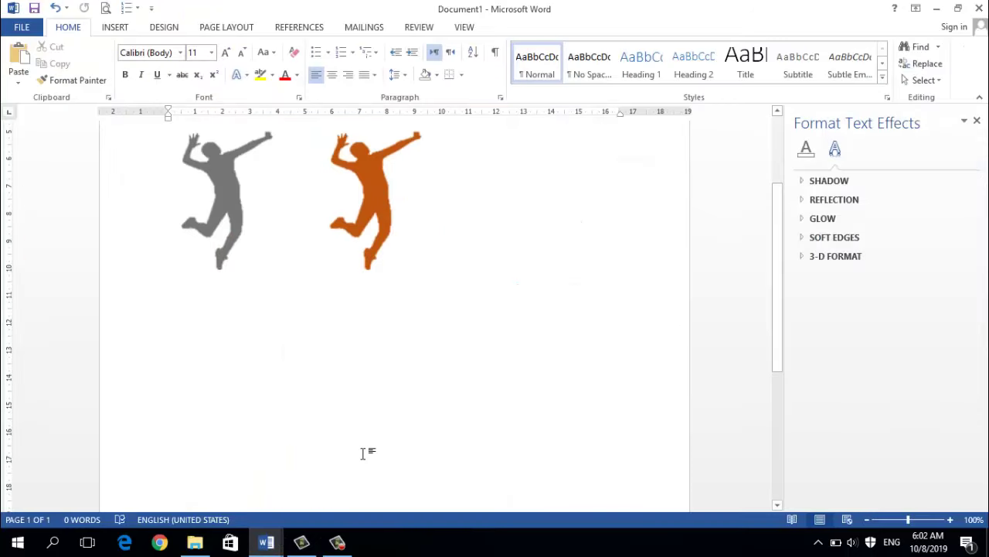
{"action": "scroll", "coordinate": [362, 453], "scroll_direction": "down", "scroll_amount": 2}
{"action": "right_click", "coordinate": [331, 431]}
{"action": "left_click", "coordinate": [359, 188]}
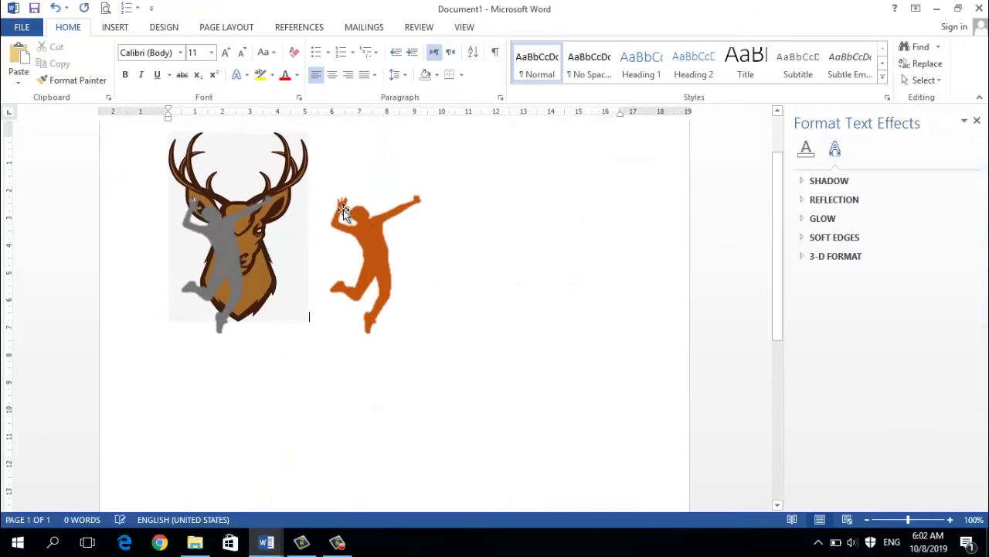
{"action": "left_click_drag", "start_coordinate": [253, 271], "coordinate": [460, 265]}
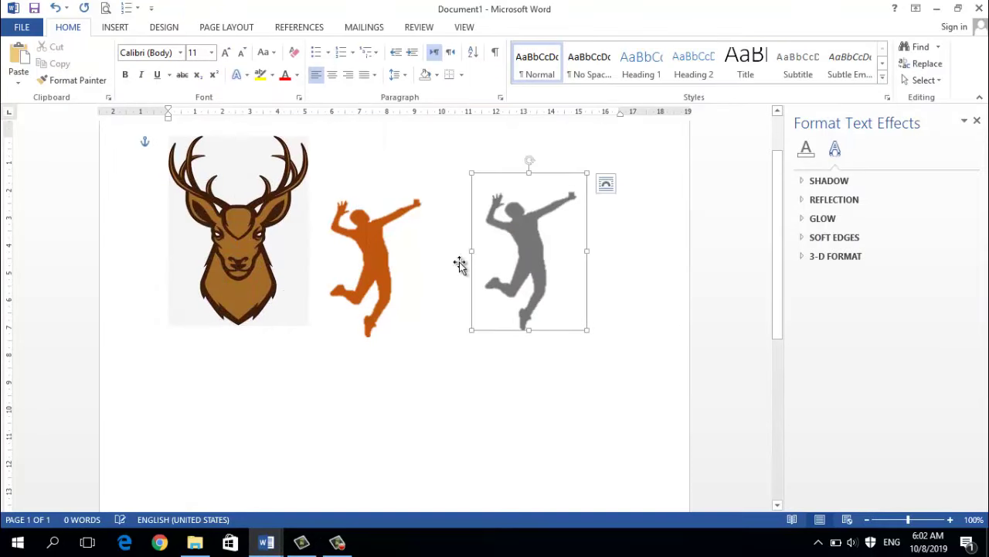
Set the deer's wrapping to In Front of Text and drag it below the silhouettes.
{"action": "right_click", "coordinate": [276, 255]}
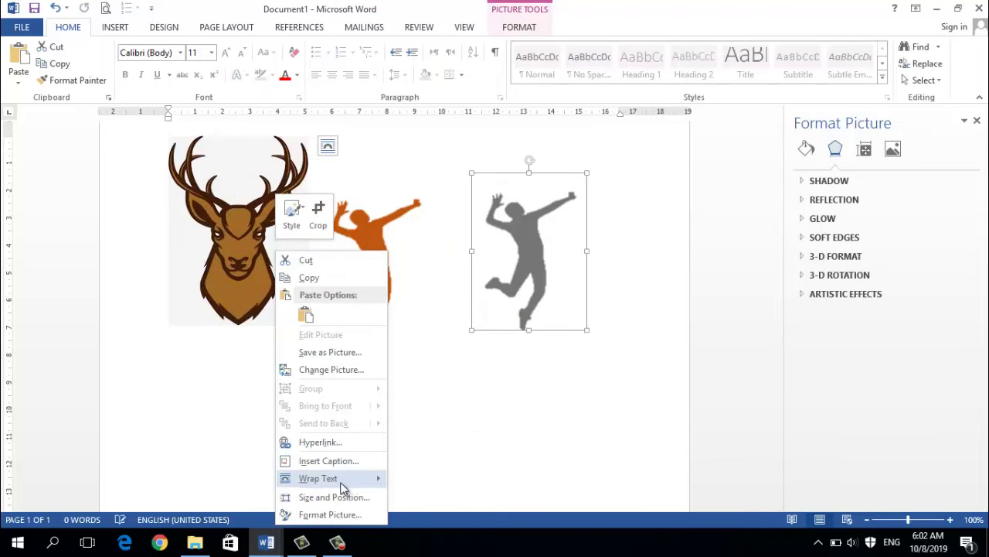
{"action": "mouse_move", "coordinate": [318, 478]}
{"action": "left_click", "coordinate": [426, 421]}
{"action": "left_click", "coordinate": [260, 233]}
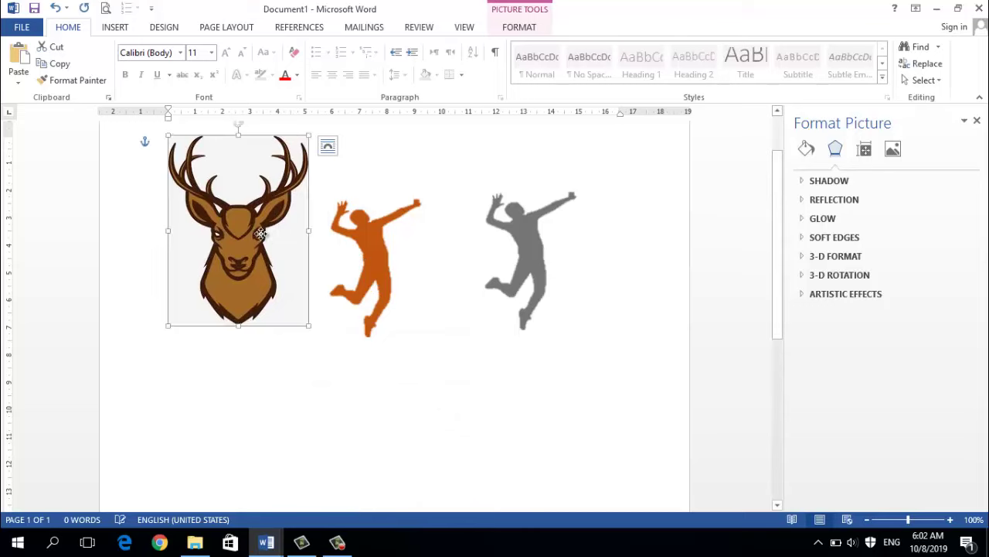
{"action": "left_click_drag", "start_coordinate": [261, 233], "coordinate": [271, 436]}
{"action": "scroll", "coordinate": [365, 371], "scroll_direction": "down", "scroll_amount": 3}
{"action": "left_click_drag", "start_coordinate": [294, 324], "coordinate": [242, 352]}
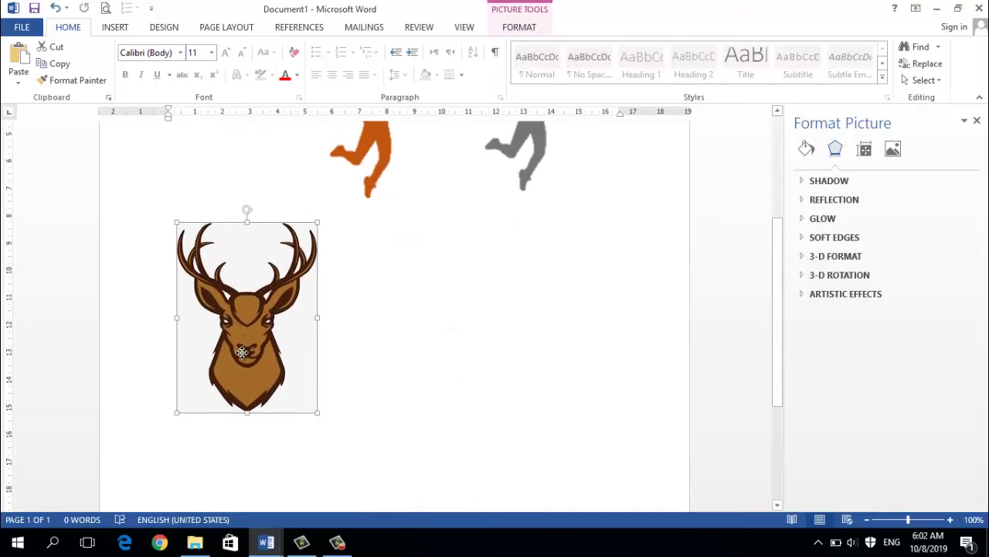
{"action": "left_click", "coordinate": [367, 330]}
{"action": "scroll", "coordinate": [436, 334], "scroll_direction": "down", "scroll_amount": 2}
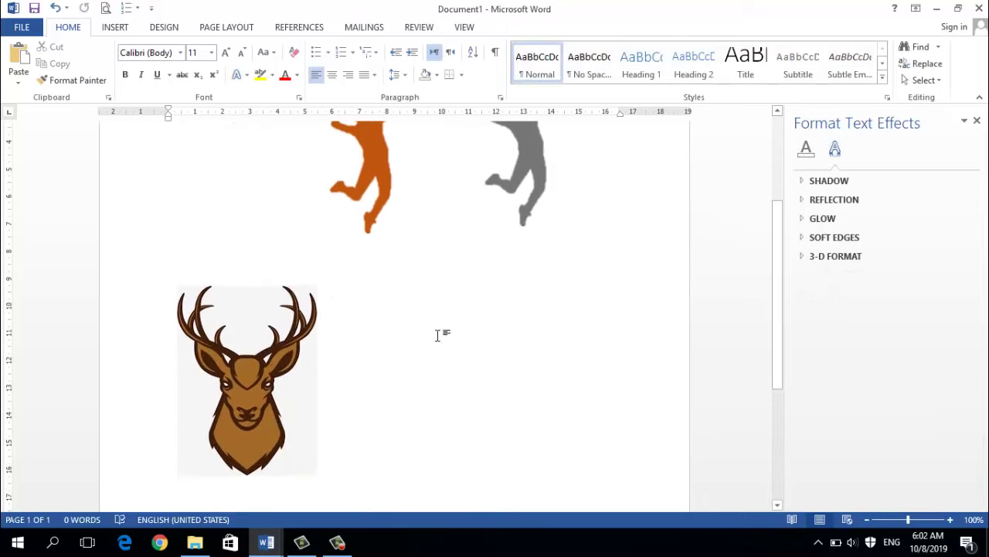
{"action": "left_click", "coordinate": [244, 361]}
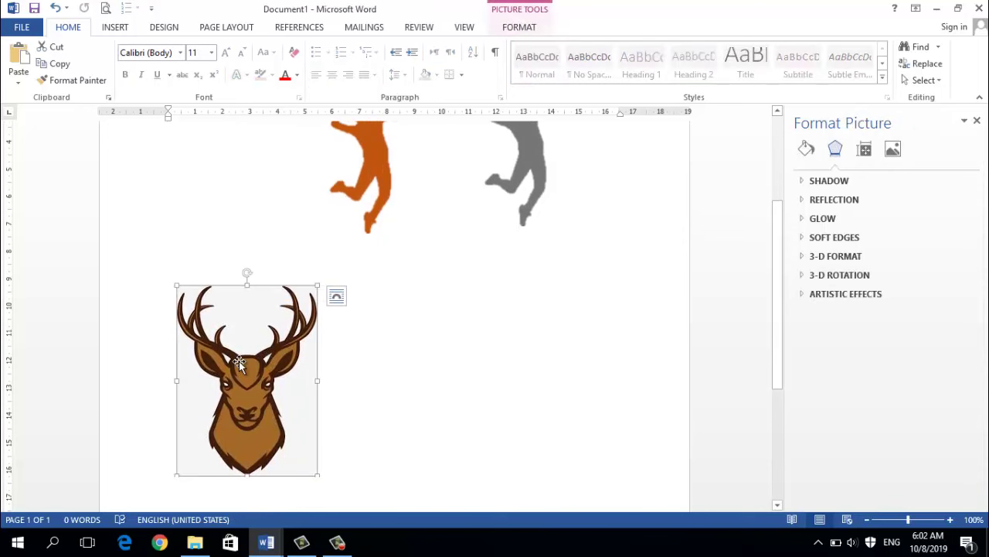
Recolour the deer dark on an orange background and centre it under the figures.
{"action": "double_click", "coordinate": [239, 363]}
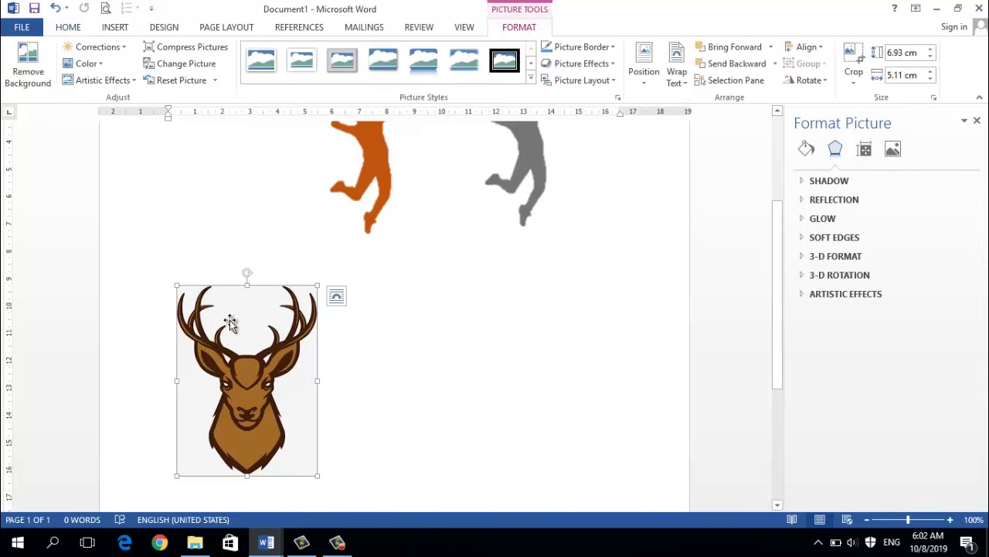
{"action": "left_click", "coordinate": [102, 65]}
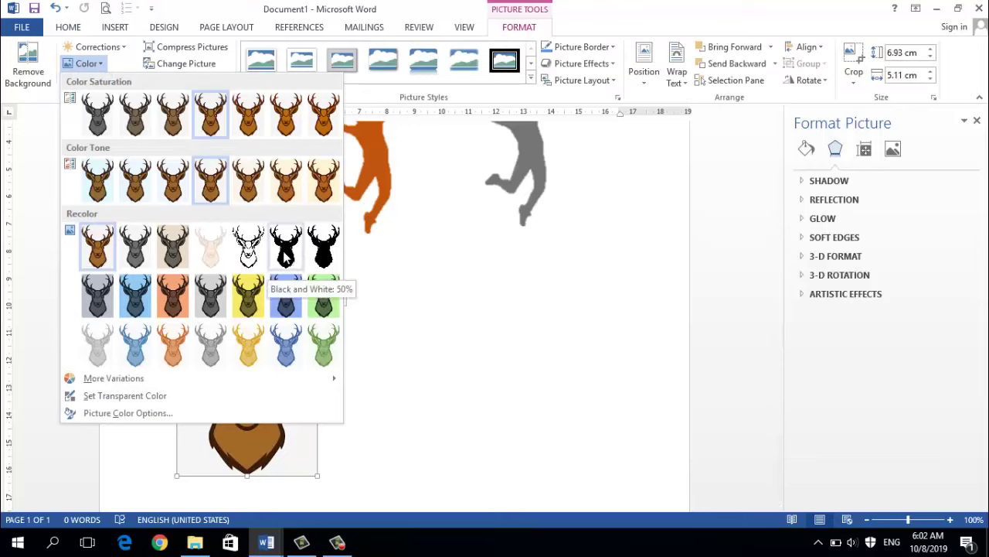
{"action": "key", "text": "Escape"}
{"action": "left_click_drag", "start_coordinate": [263, 371], "coordinate": [573, 368]}
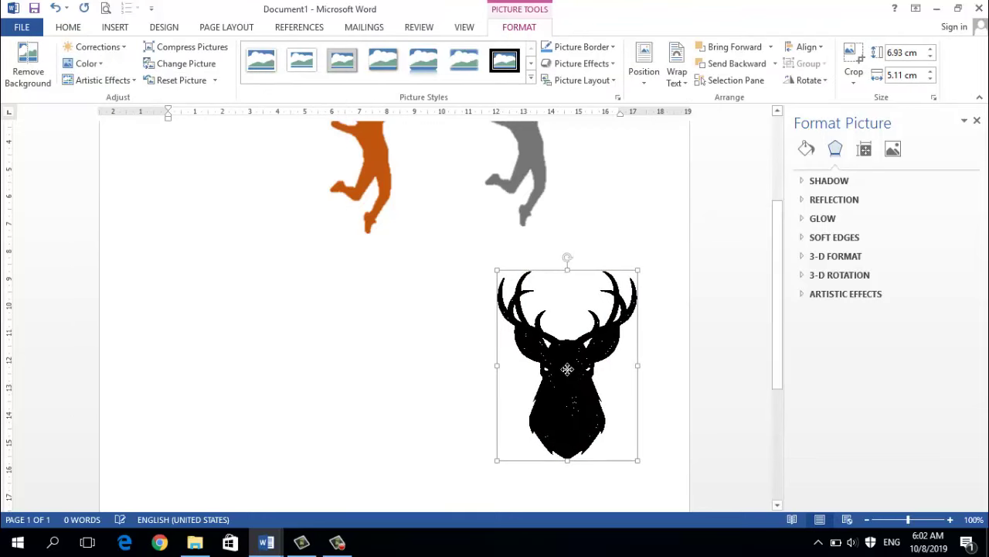
{"action": "left_click", "coordinate": [84, 63]}
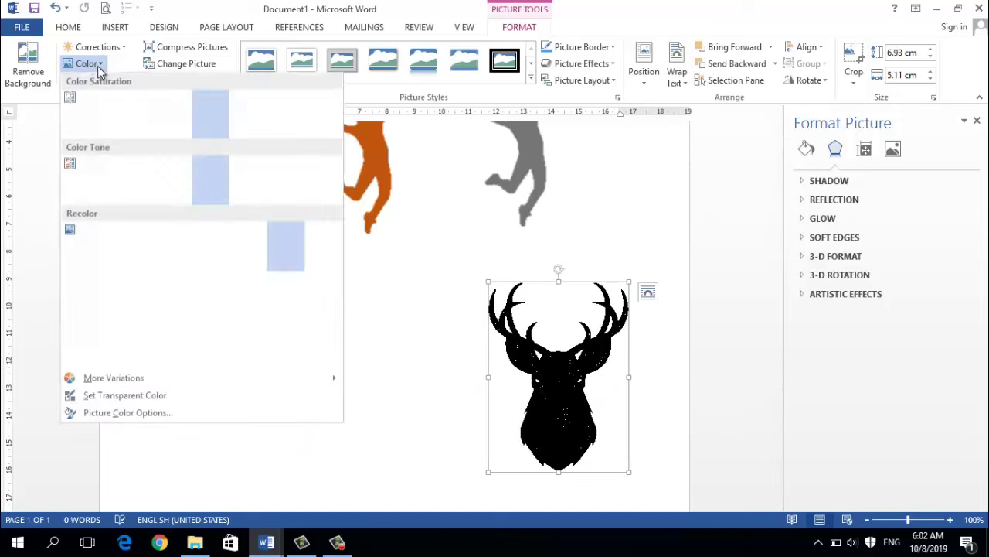
{"action": "left_click", "coordinate": [100, 352]}
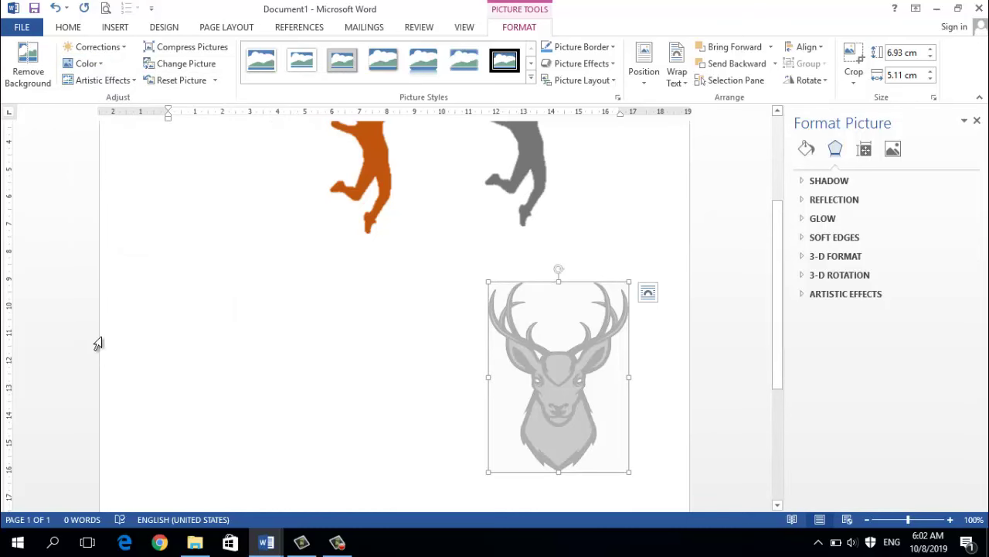
{"action": "left_click", "coordinate": [101, 63]}
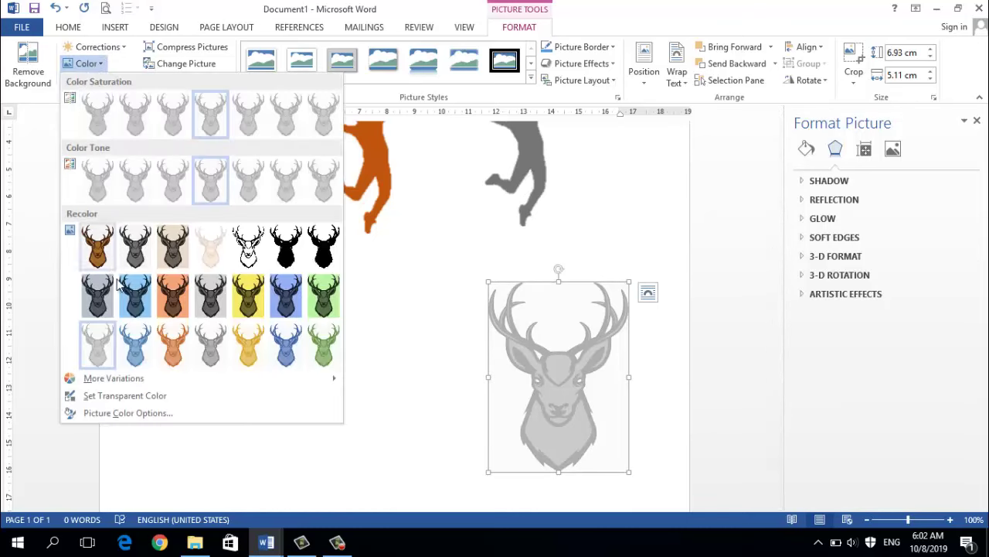
{"action": "left_click", "coordinate": [175, 296]}
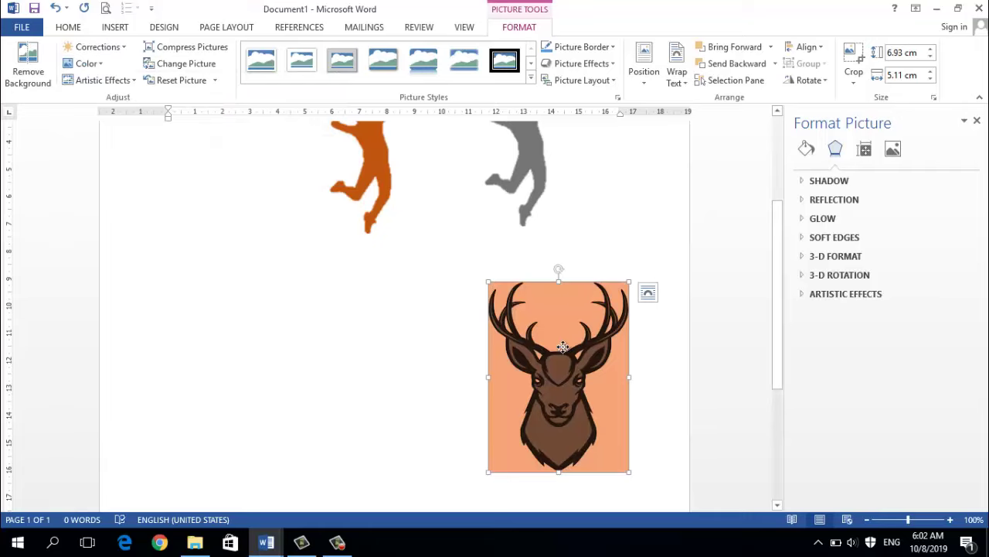
{"action": "left_click_drag", "start_coordinate": [562, 347], "coordinate": [430, 351]}
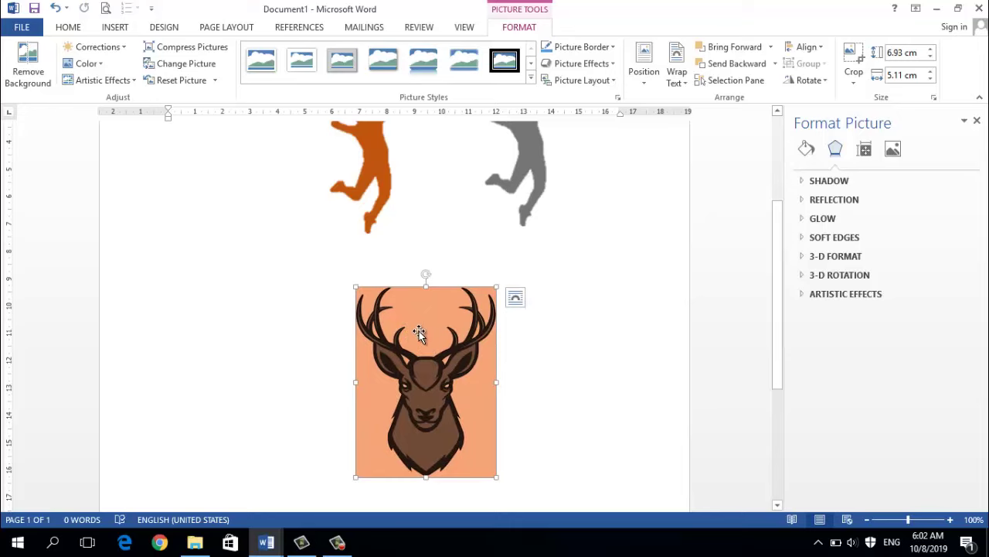
{"action": "scroll", "coordinate": [419, 331], "scroll_direction": "down", "scroll_amount": 1}
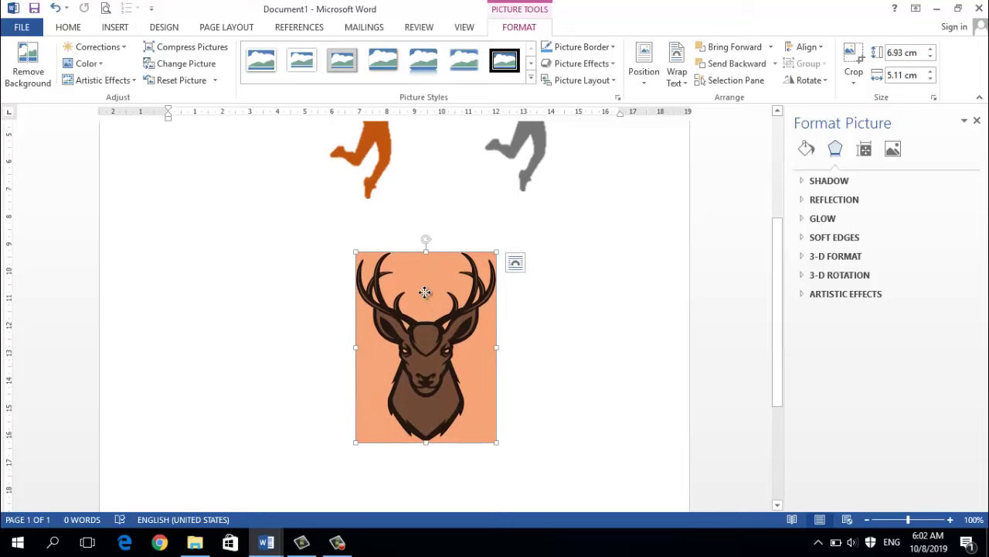
Remove the deer's background, stretching the keep area over antlers, chin and both sides.
{"action": "left_click", "coordinate": [27, 62]}
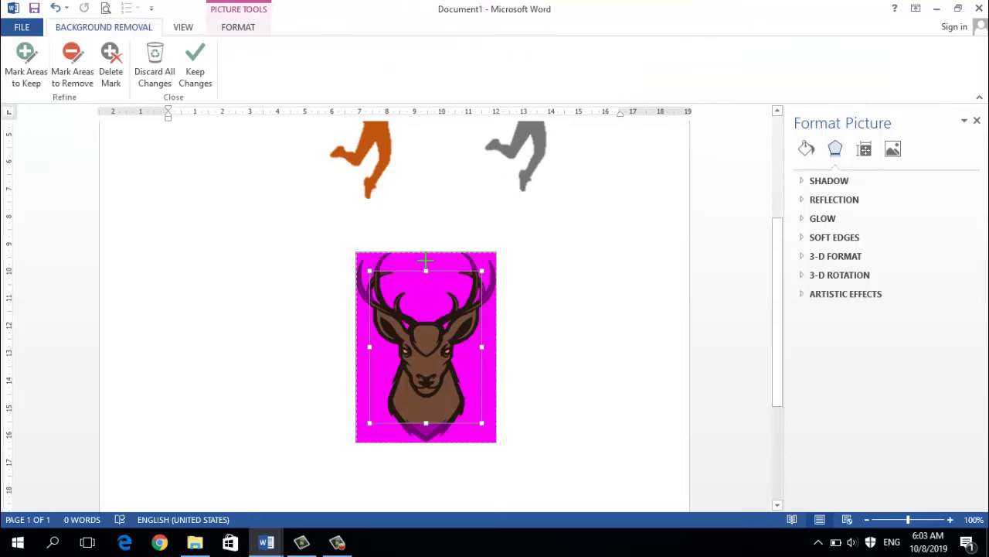
{"action": "left_click_drag", "start_coordinate": [426, 260], "coordinate": [426, 252]}
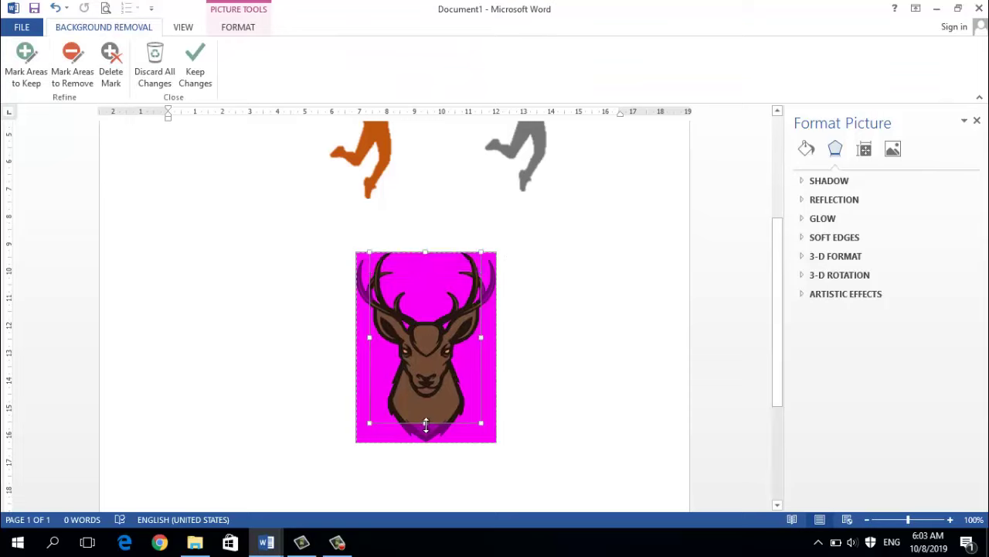
{"action": "left_click_drag", "start_coordinate": [426, 424], "coordinate": [426, 443]}
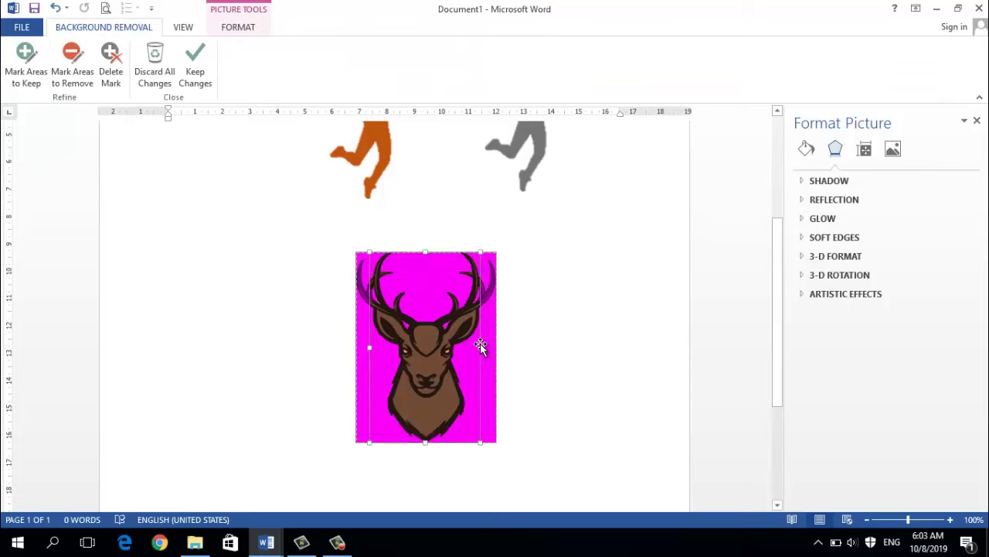
{"action": "left_click_drag", "start_coordinate": [481, 348], "coordinate": [496, 347]}
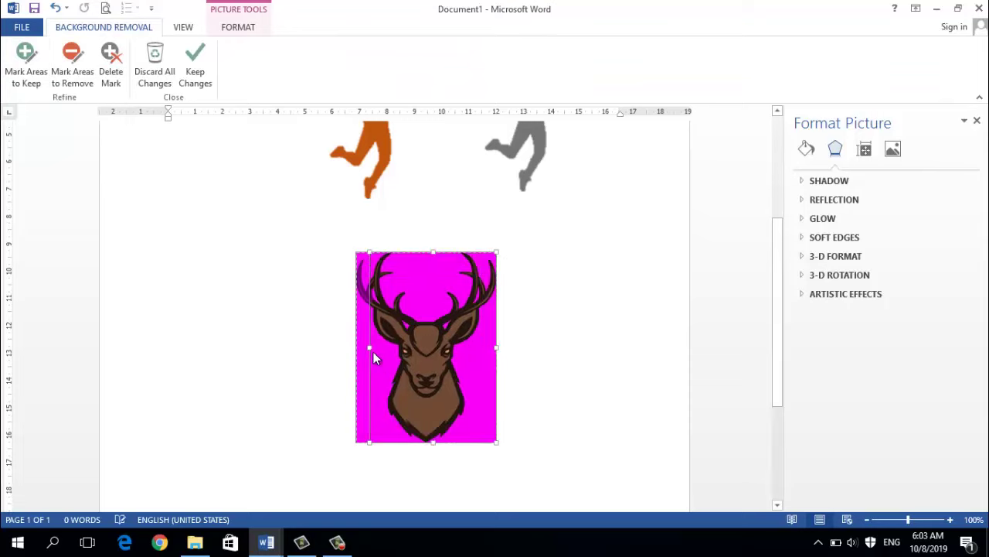
{"action": "left_click_drag", "start_coordinate": [368, 347], "coordinate": [348, 345]}
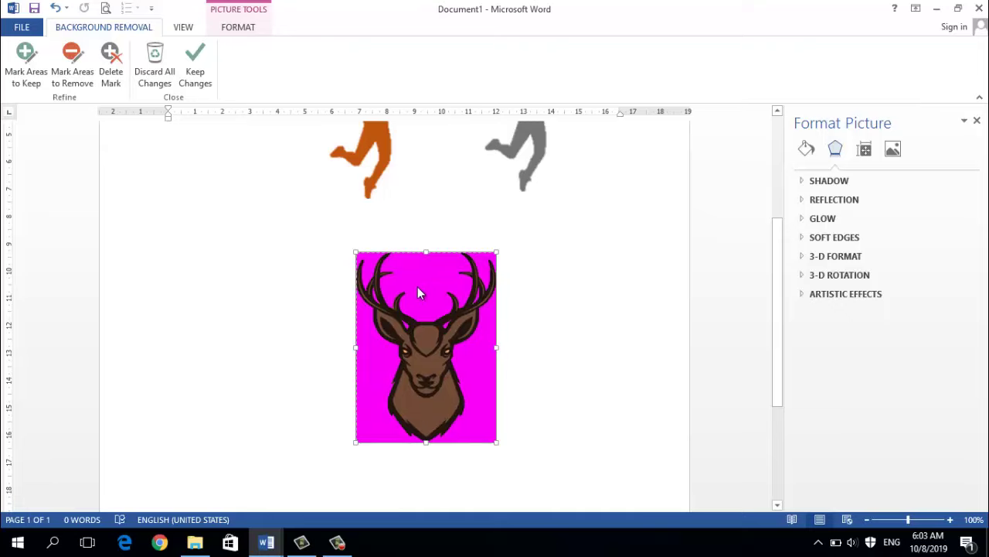
{"action": "left_click", "coordinate": [85, 78]}
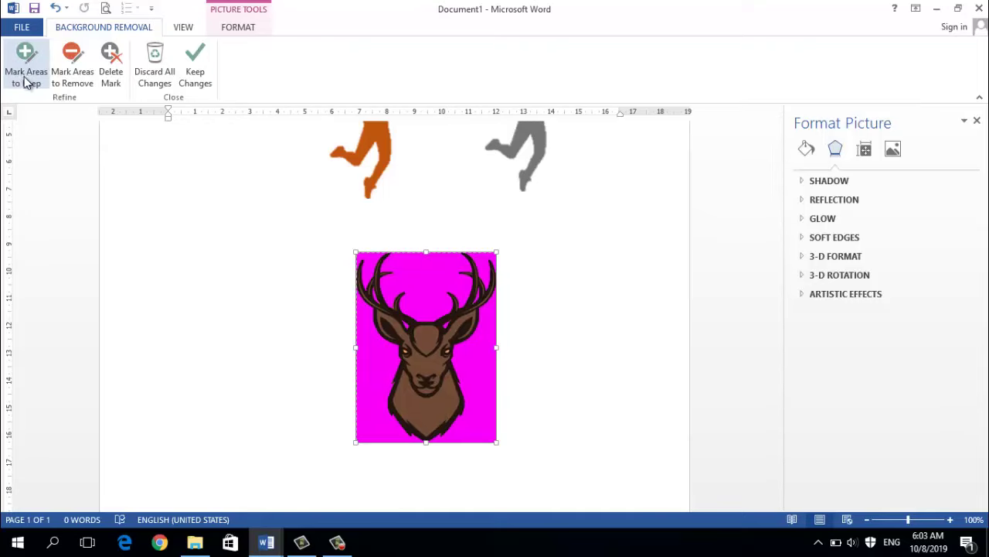
{"action": "left_click", "coordinate": [547, 333]}
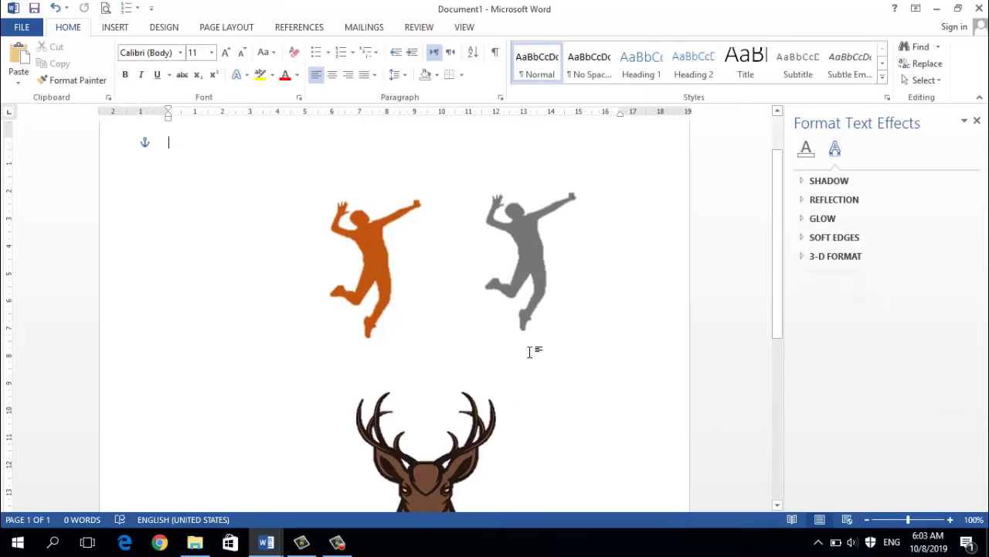
Nudge the deer slightly right and try black and light blue recolours.
{"action": "scroll", "coordinate": [530, 347], "scroll_direction": "down", "scroll_amount": 3}
{"action": "left_click", "coordinate": [435, 373]}
{"action": "left_click_drag", "start_coordinate": [434, 373], "coordinate": [484, 380]}
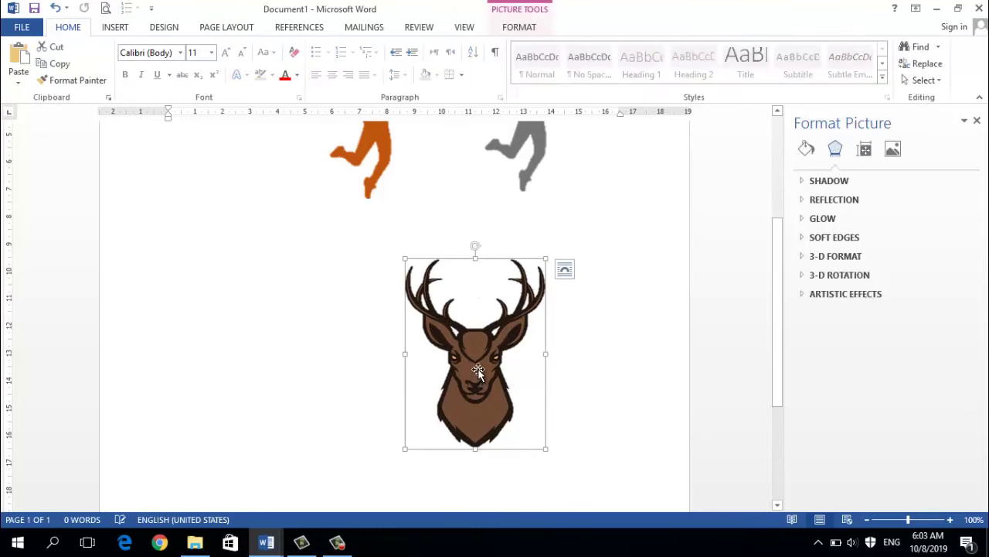
{"action": "double_click", "coordinate": [479, 368]}
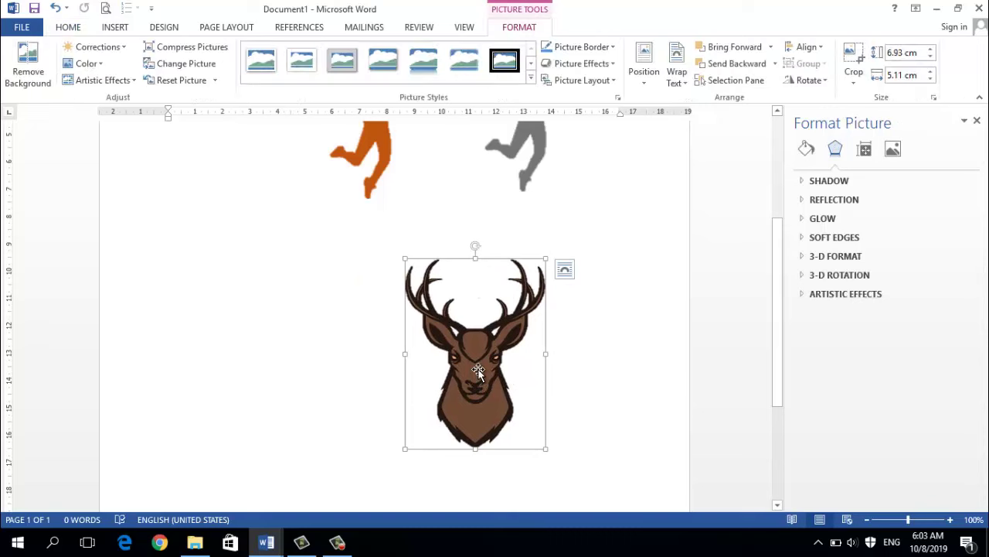
{"action": "left_click", "coordinate": [99, 68]}
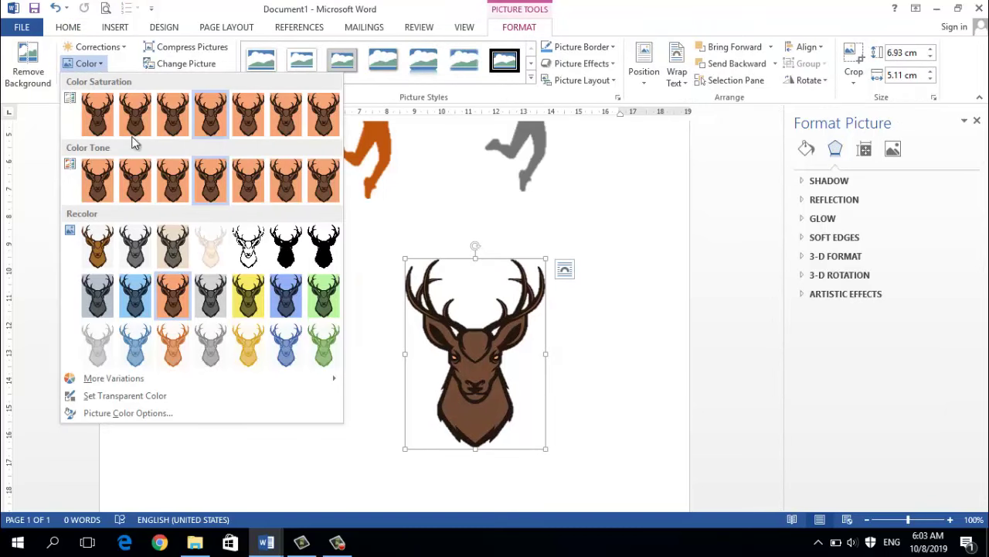
{"action": "left_click", "coordinate": [318, 246]}
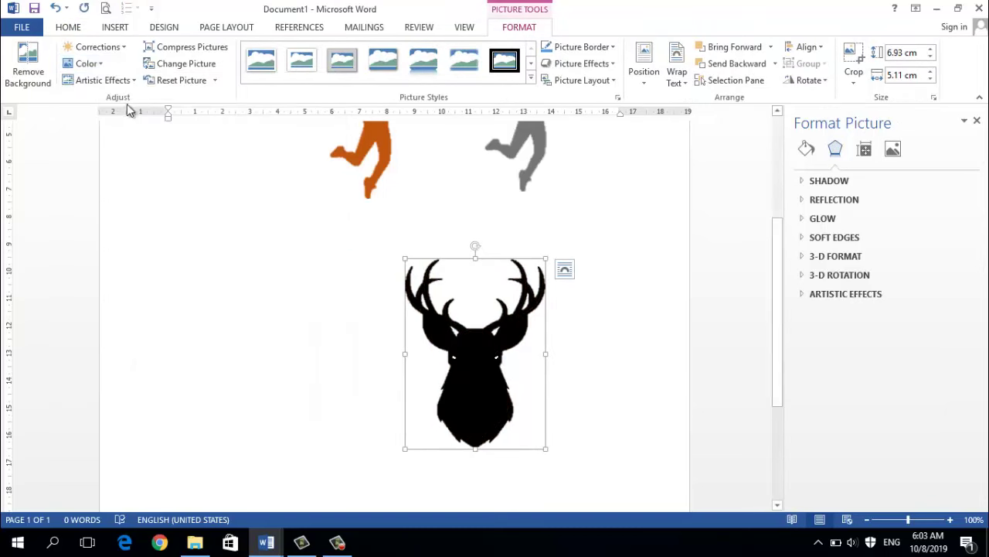
{"action": "left_click", "coordinate": [85, 63]}
{"action": "left_click", "coordinate": [131, 358]}
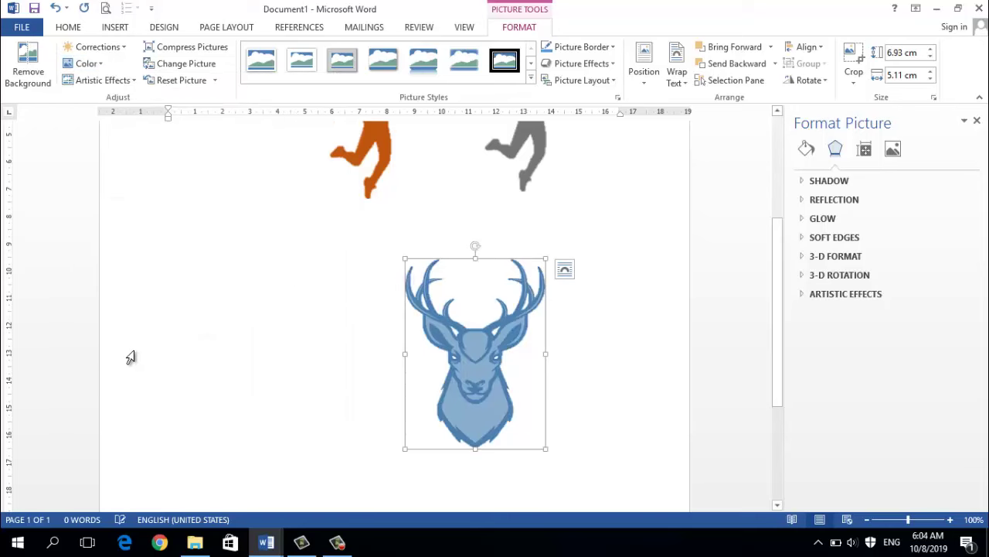
Recolour the deer head purple via More Variations after trying light orange.
{"action": "left_click", "coordinate": [93, 65]}
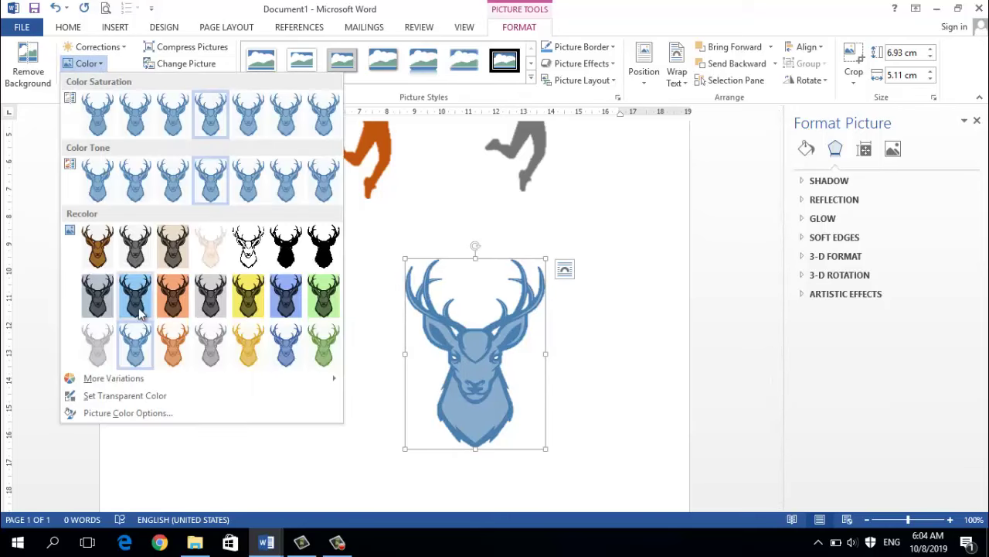
{"action": "left_click", "coordinate": [173, 347]}
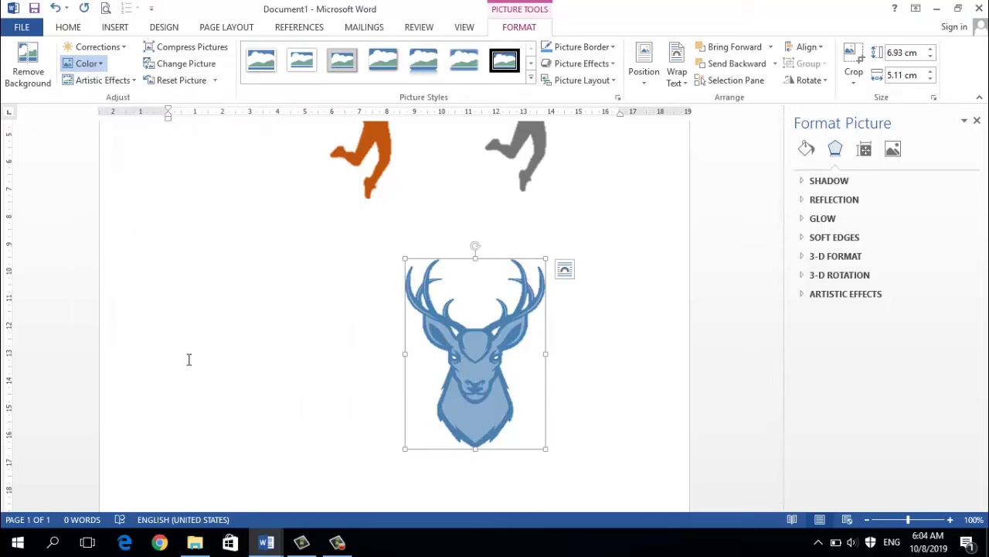
{"action": "left_click", "coordinate": [87, 63]}
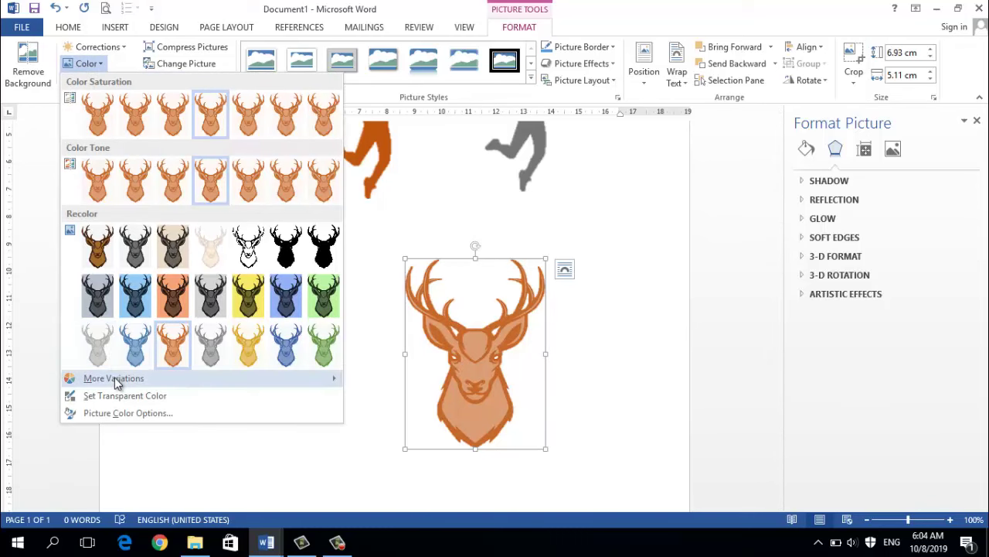
{"action": "mouse_move", "coordinate": [114, 378]}
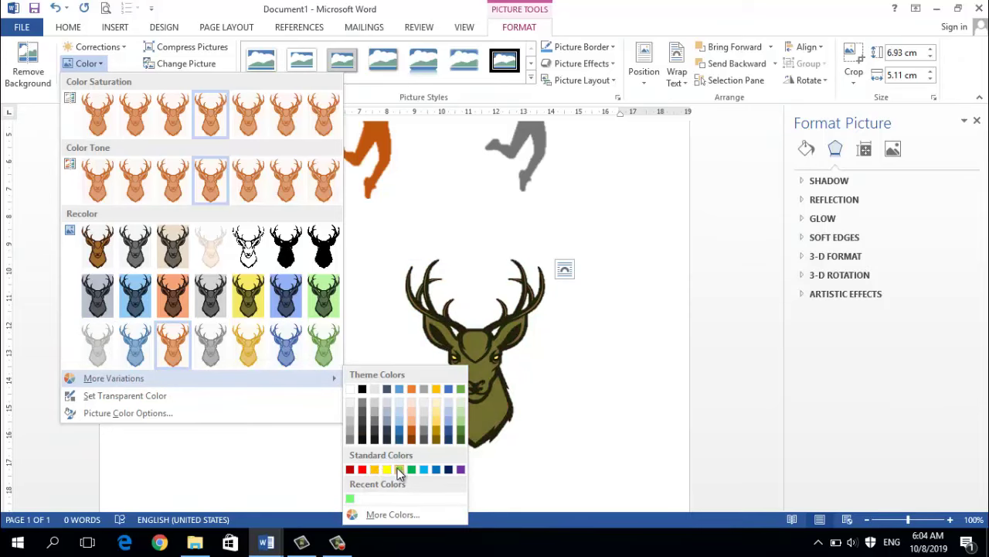
{"action": "left_click", "coordinate": [460, 468]}
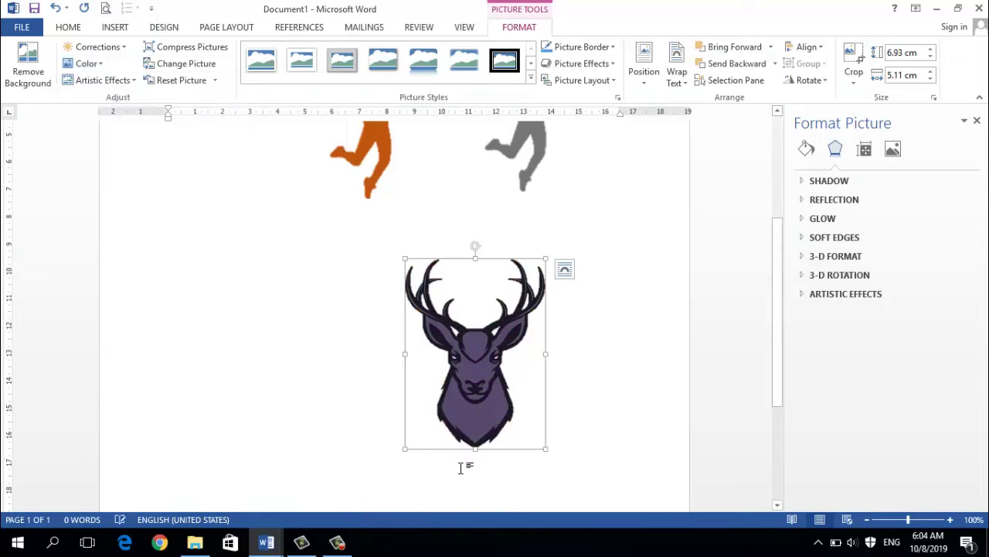
{"action": "left_click", "coordinate": [285, 329]}
{"action": "scroll", "coordinate": [287, 332], "scroll_direction": "up", "scroll_amount": 1}
Move the deer head up-left, then shift the orange figure up and left.
{"action": "scroll", "coordinate": [288, 332], "scroll_direction": "down", "scroll_amount": 2}
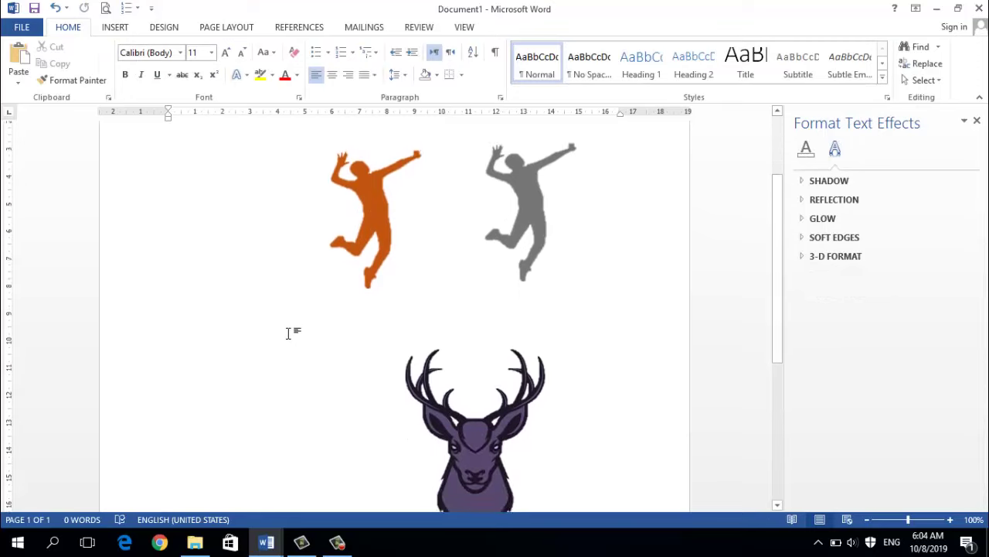
{"action": "scroll", "coordinate": [288, 332], "scroll_direction": "down", "scroll_amount": 1}
{"action": "left_click_drag", "start_coordinate": [493, 431], "coordinate": [412, 403]}
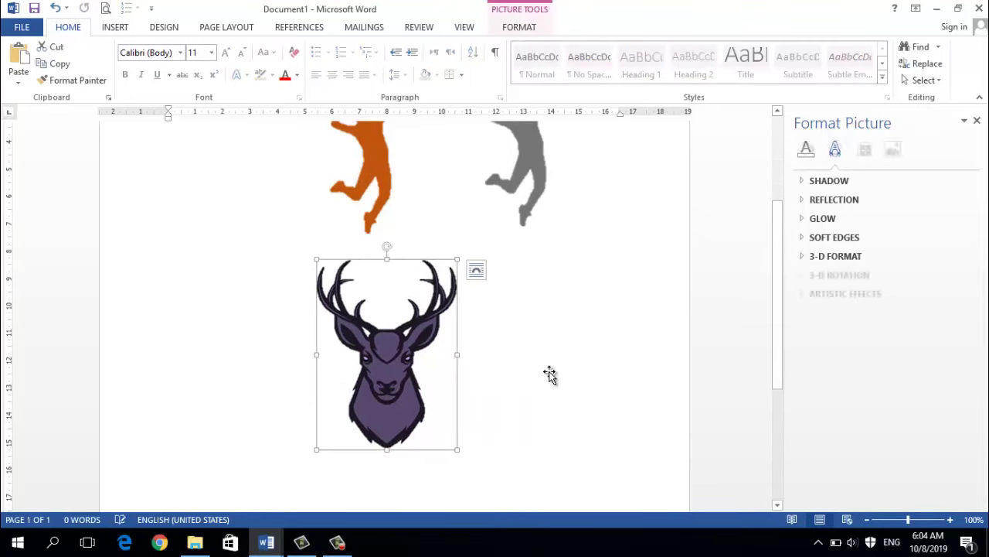
{"action": "scroll", "coordinate": [549, 374], "scroll_direction": "up", "scroll_amount": 2}
{"action": "scroll", "coordinate": [320, 331], "scroll_direction": "up", "scroll_amount": 2}
{"action": "left_click", "coordinate": [361, 288]}
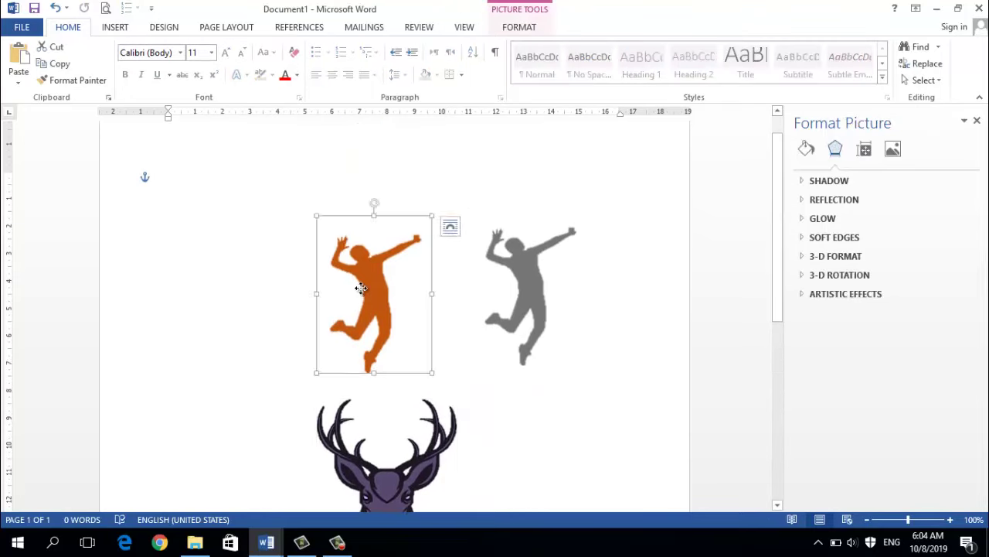
{"action": "left_click_drag", "start_coordinate": [361, 288], "coordinate": [301, 269]}
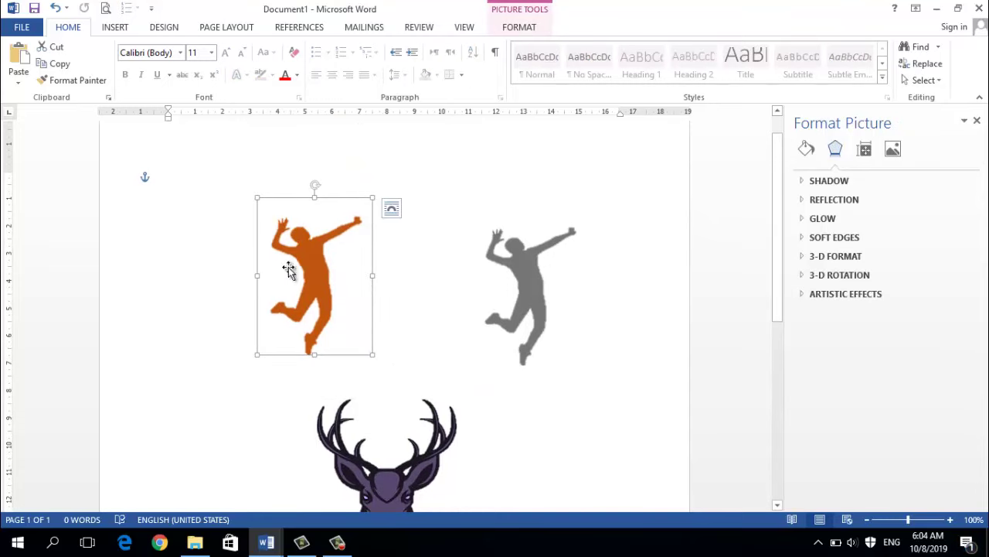
{"action": "left_click_drag", "start_coordinate": [324, 265], "coordinate": [298, 267]}
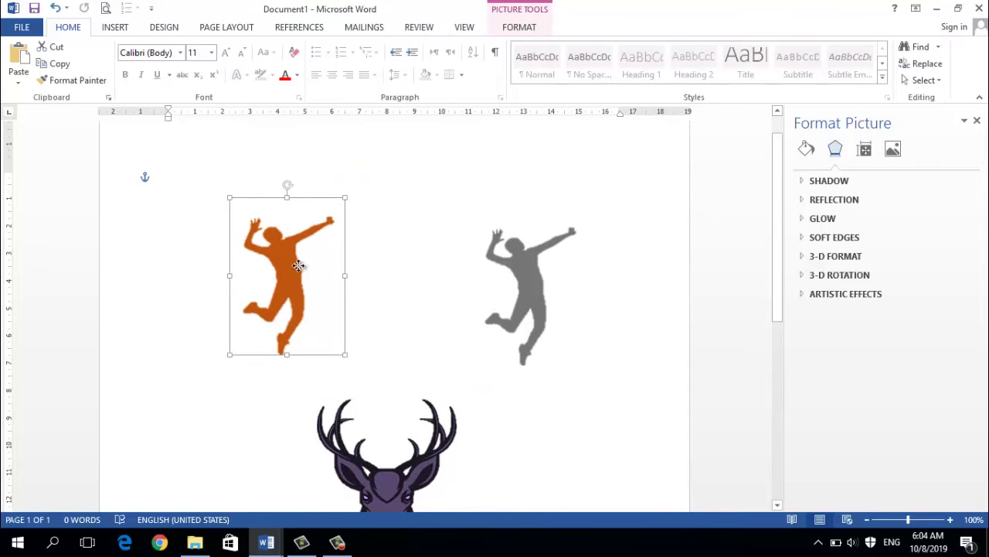
{"action": "left_click", "coordinate": [521, 29]}
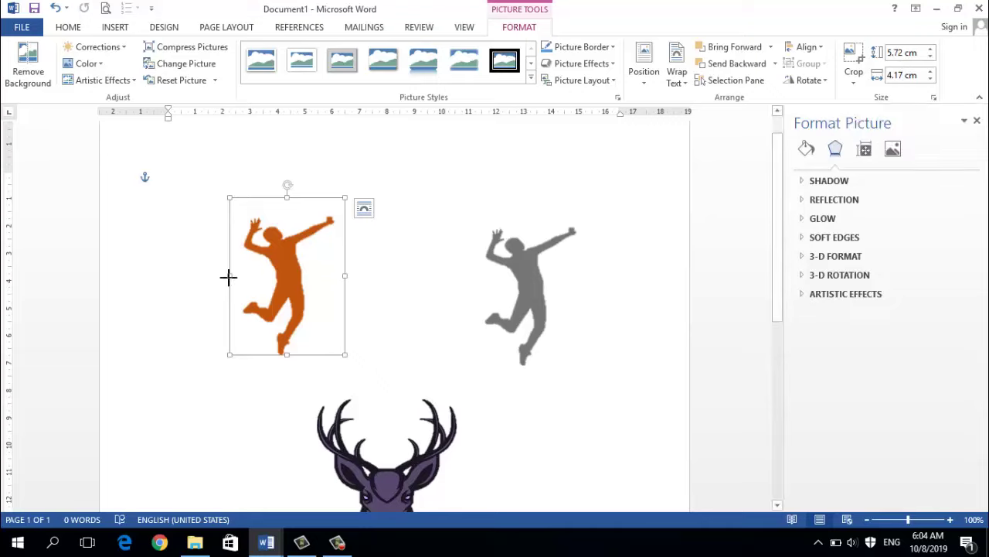
Flip the orange figure, size it 6.42 cm tall by 4.17 cm wide, and shift it left.
{"action": "mouse_move", "coordinate": [234, 276]}
{"action": "left_mouse_down"}
{"action": "mouse_move", "coordinate": [374, 271]}
{"action": "mouse_move", "coordinate": [447, 282]}
{"action": "left_mouse_up"}
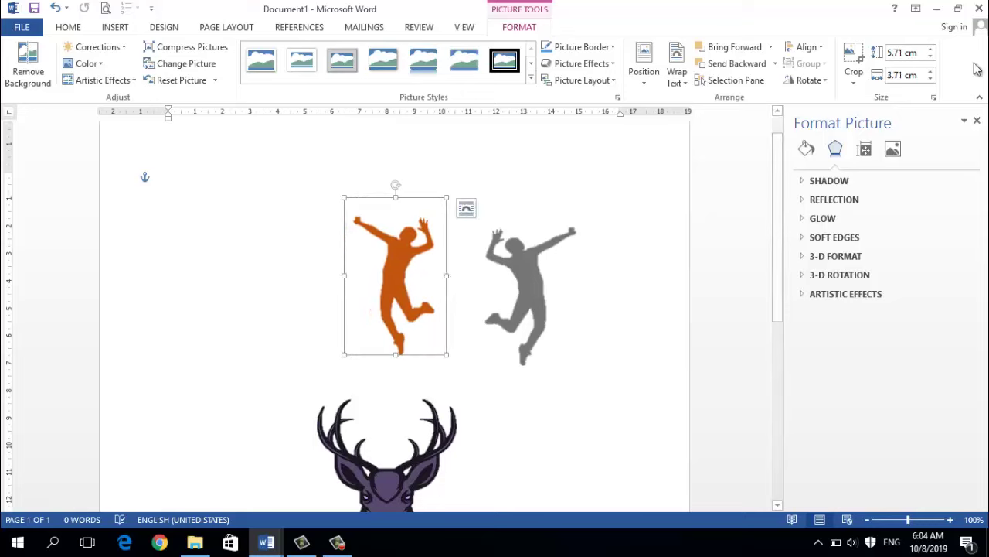
{"action": "left_click", "coordinate": [933, 50]}
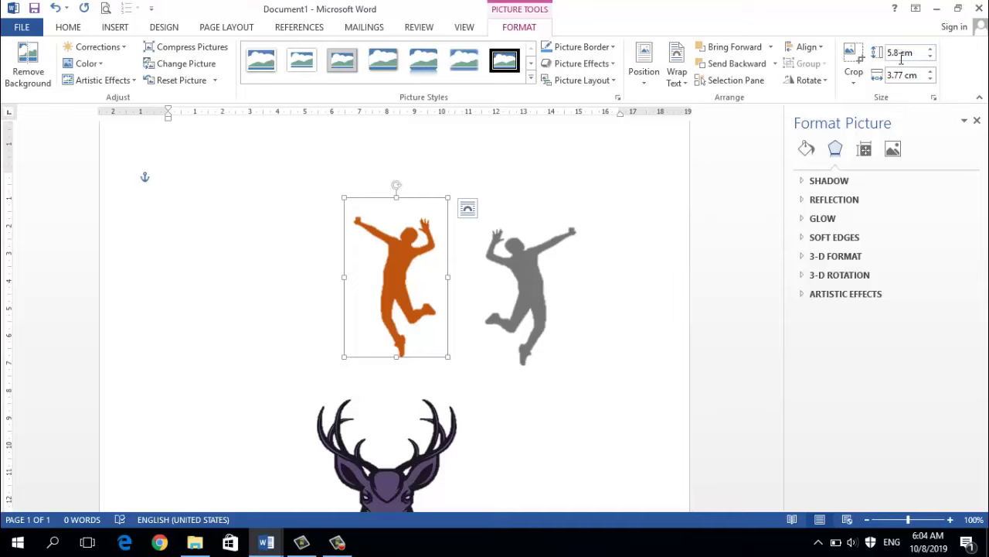
{"action": "double_click", "coordinate": [901, 54]}
{"action": "double_click", "coordinate": [901, 76]}
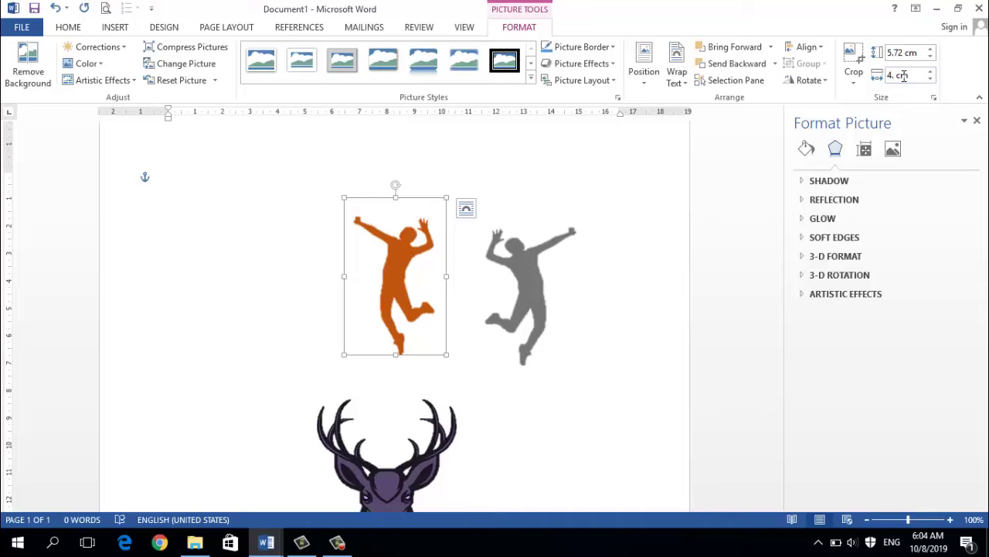
{"action": "key", "text": "Return"}
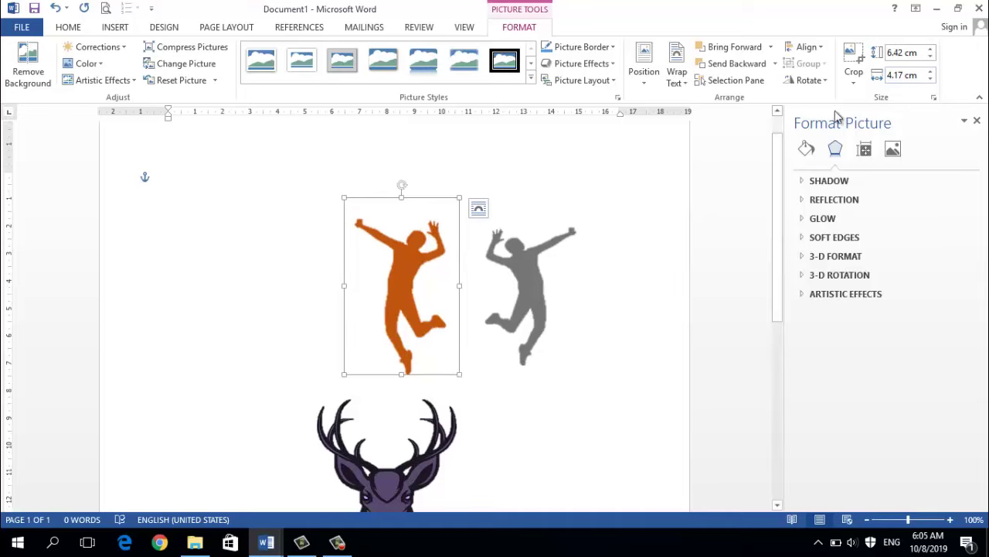
{"action": "left_click_drag", "start_coordinate": [393, 283], "coordinate": [316, 276]}
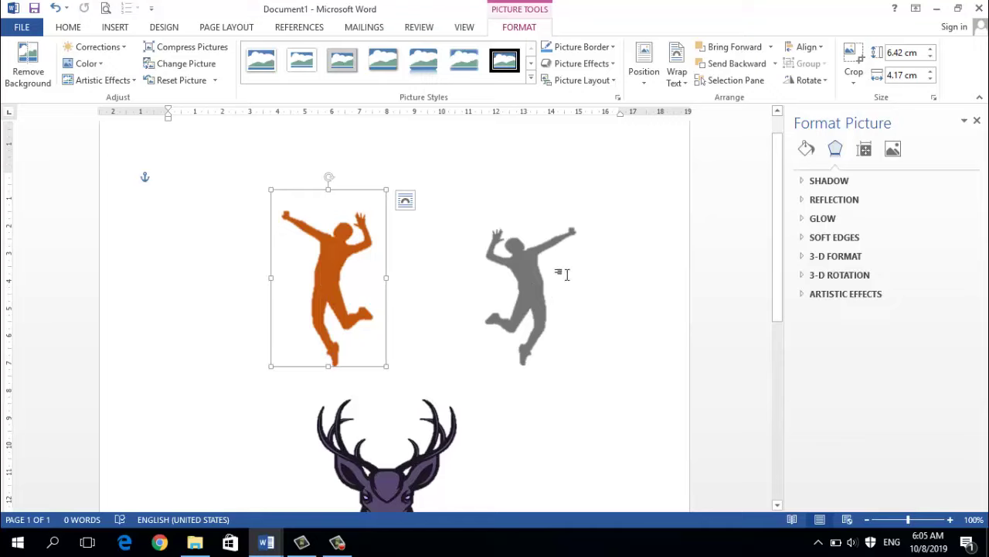
Flip the grey figure horizontally and place it just right of the orange figure.
{"action": "left_click", "coordinate": [533, 296]}
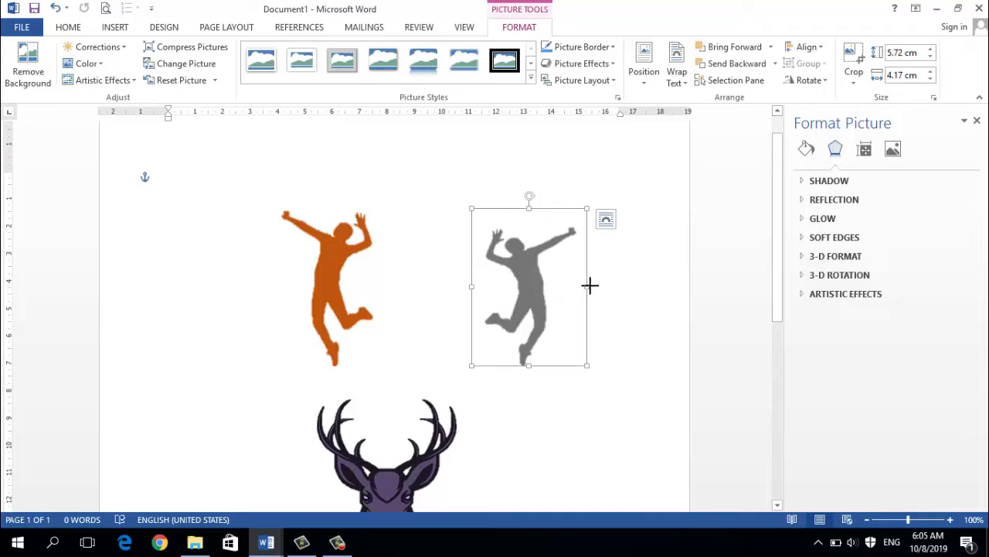
{"action": "left_click_drag", "start_coordinate": [585, 285], "coordinate": [368, 289]}
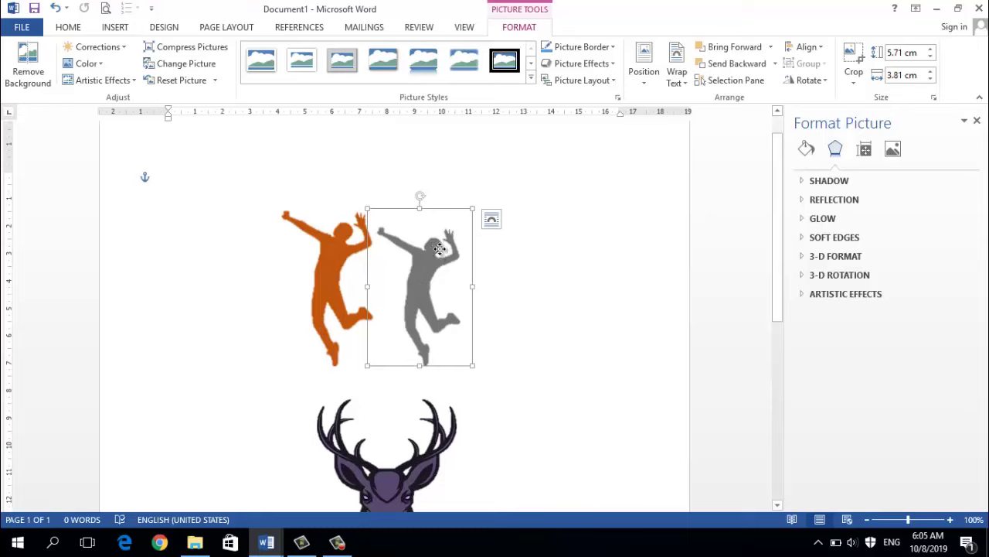
{"action": "left_click_drag", "start_coordinate": [439, 248], "coordinate": [552, 230]}
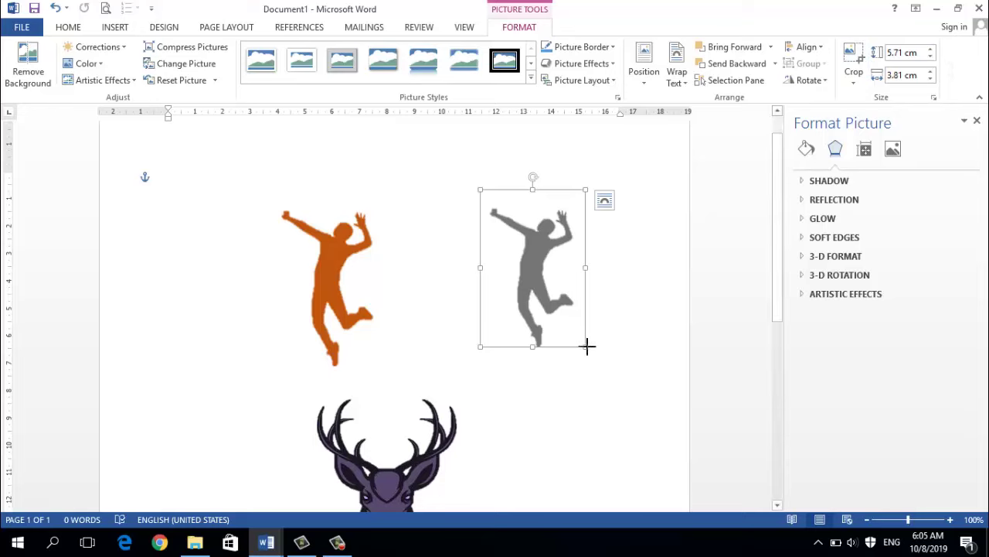
{"action": "left_click_drag", "start_coordinate": [519, 276], "coordinate": [487, 282]}
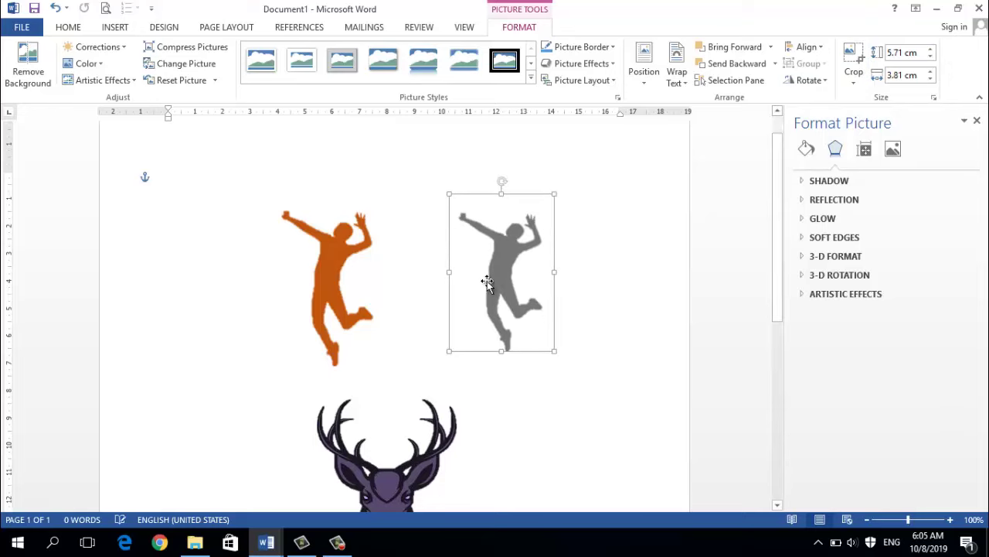
{"action": "scroll", "coordinate": [585, 363], "scroll_direction": "down", "scroll_amount": 2}
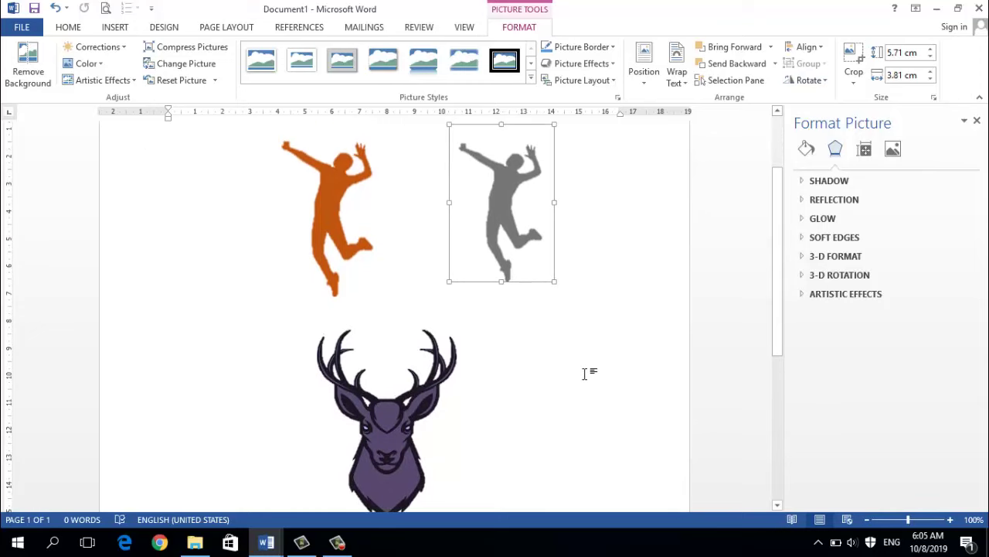